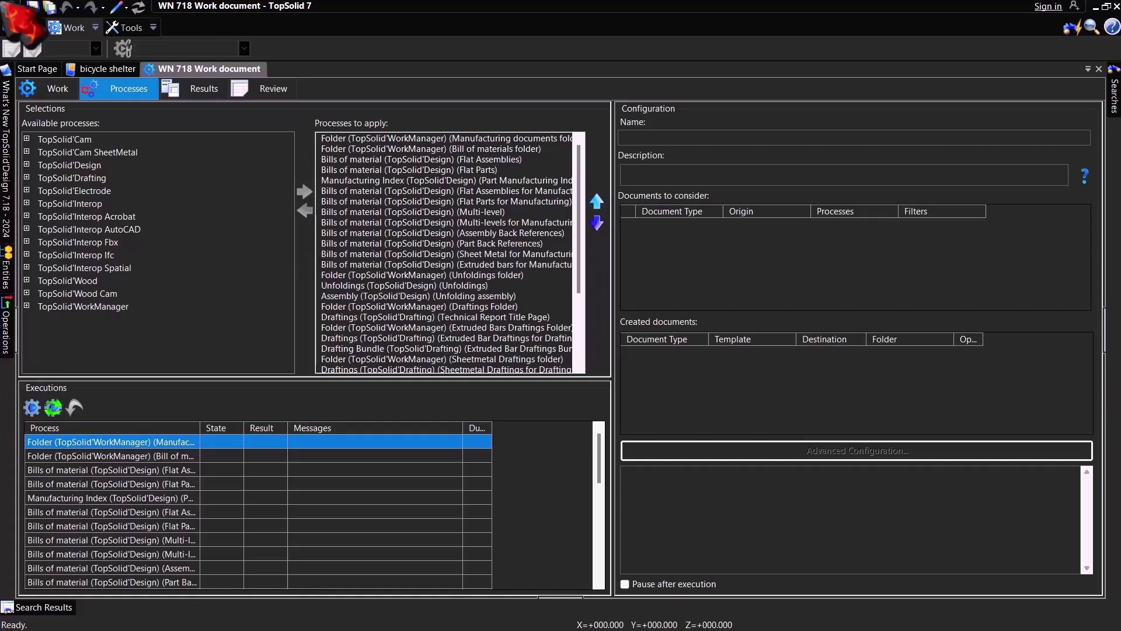
Step: Select the Flat Assemblies bill of materials process and scroll through the process list
click(449, 193)
click(463, 158)
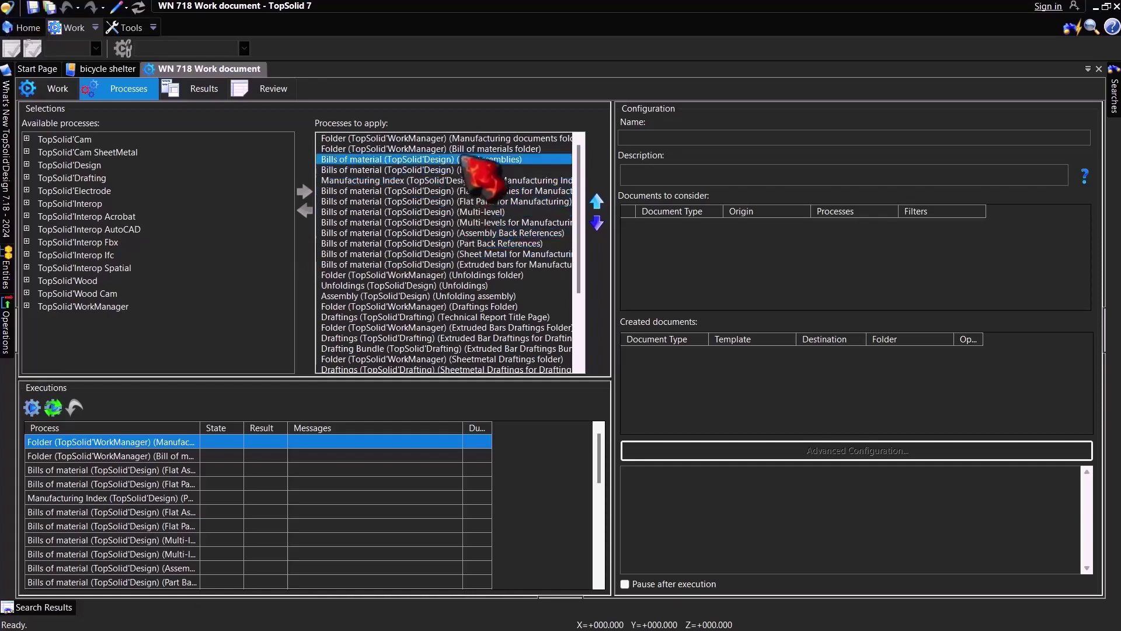
scroll(476, 220, down, 5)
scroll(476, 225, up, 2)
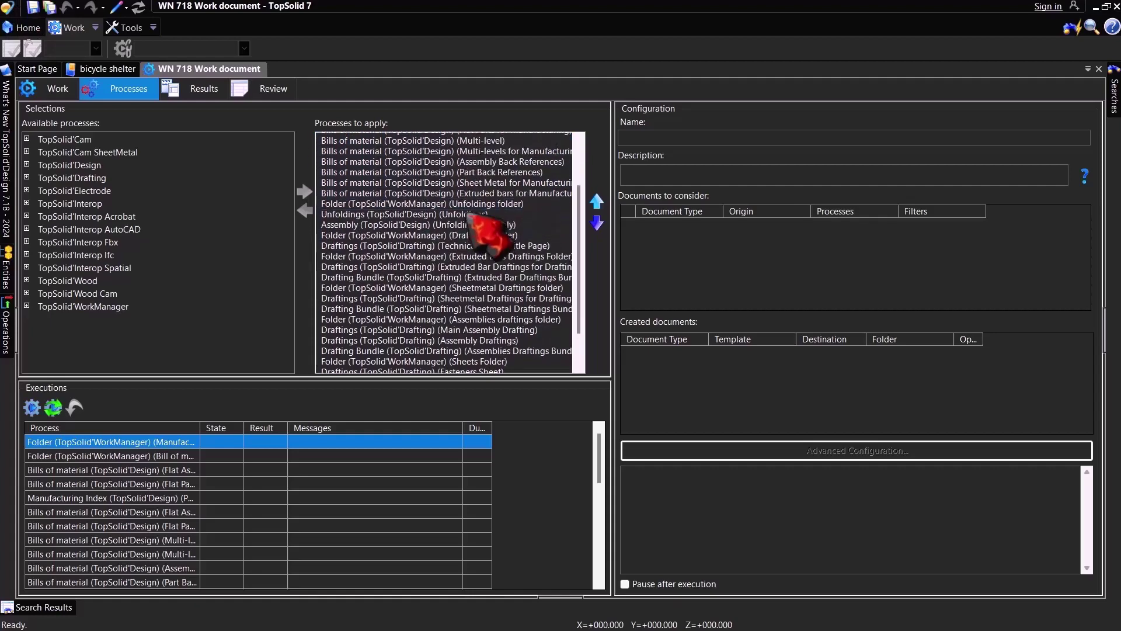
scroll(481, 233, up, 3)
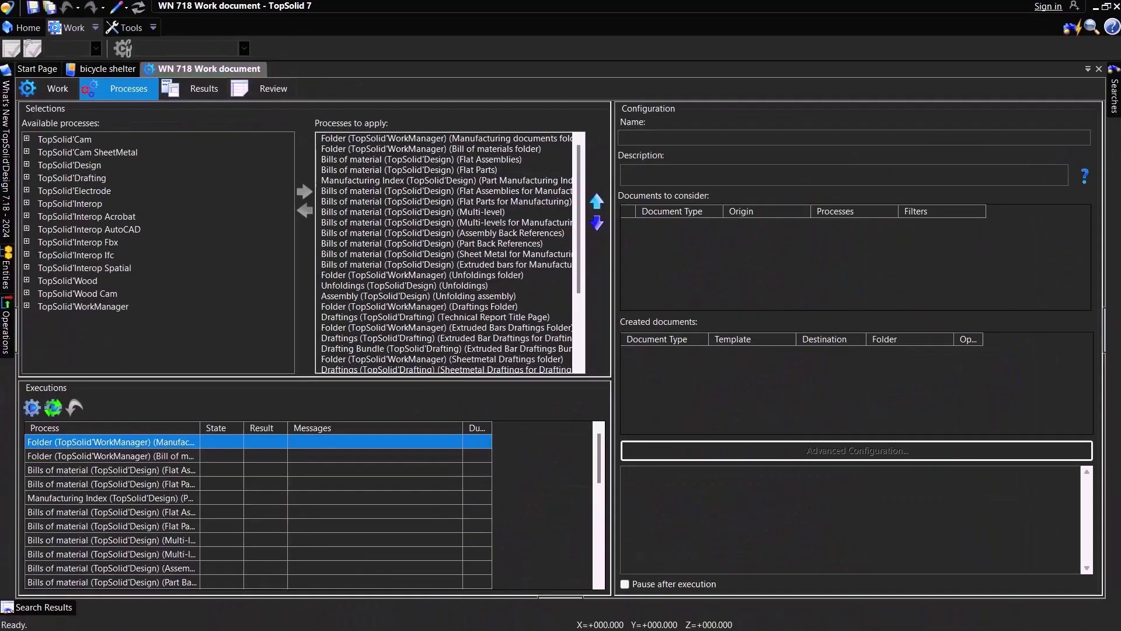
Step: Review the manufacturing folder, Flat Assemblies and Flat Parts settings, also marking the sheet metal BOM
click(476, 139)
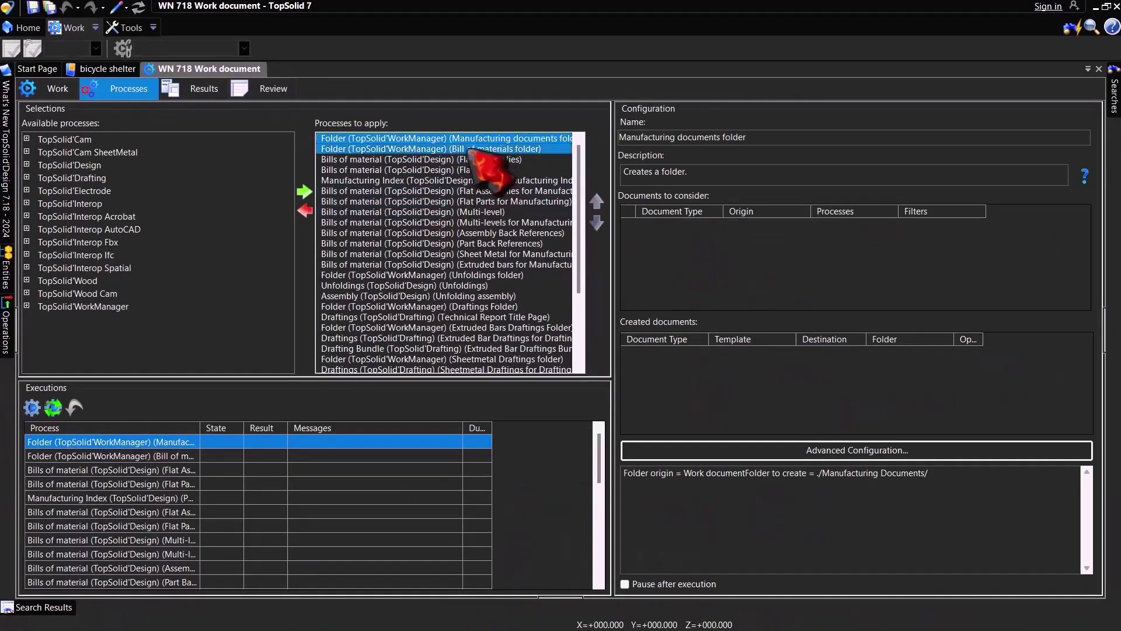
click(474, 148)
click(470, 169)
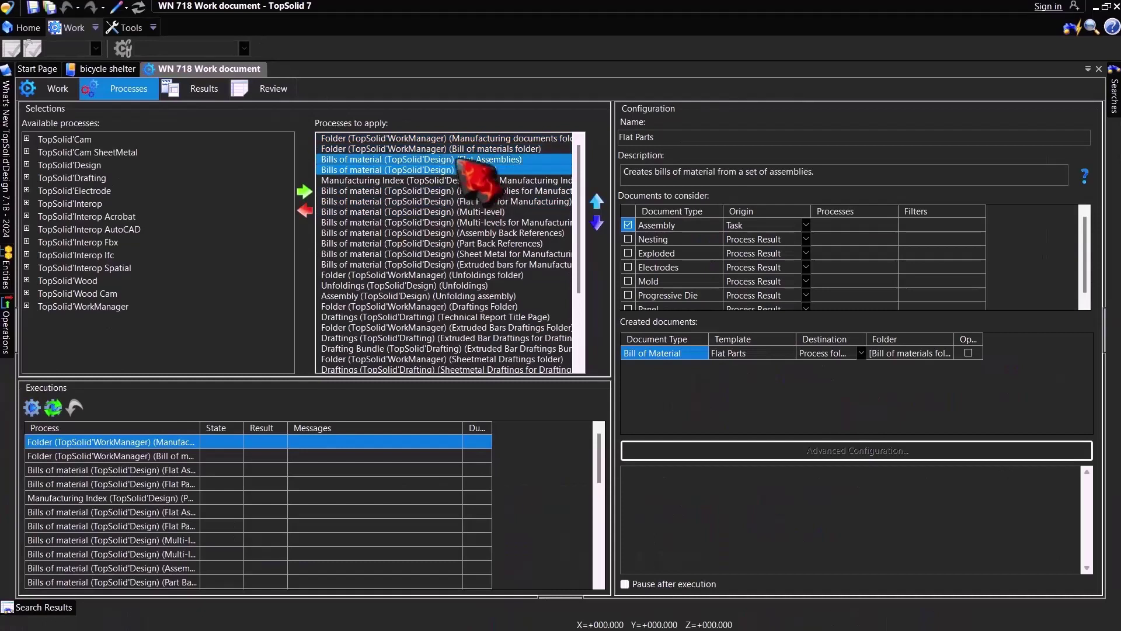
click(467, 148)
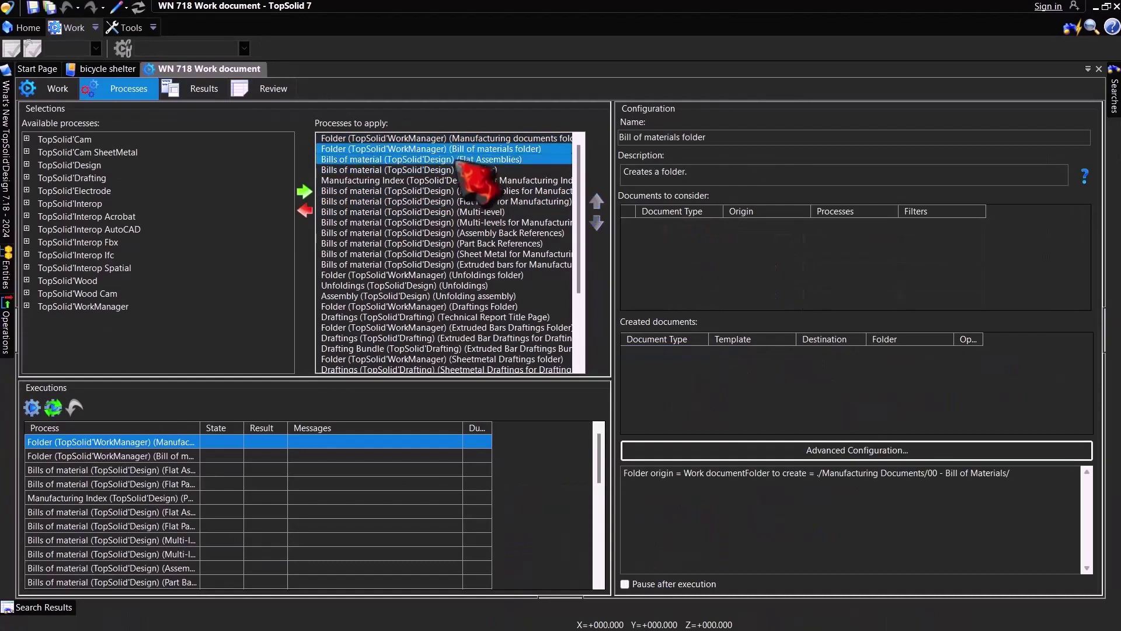
click(473, 159)
click(473, 169)
click(456, 253)
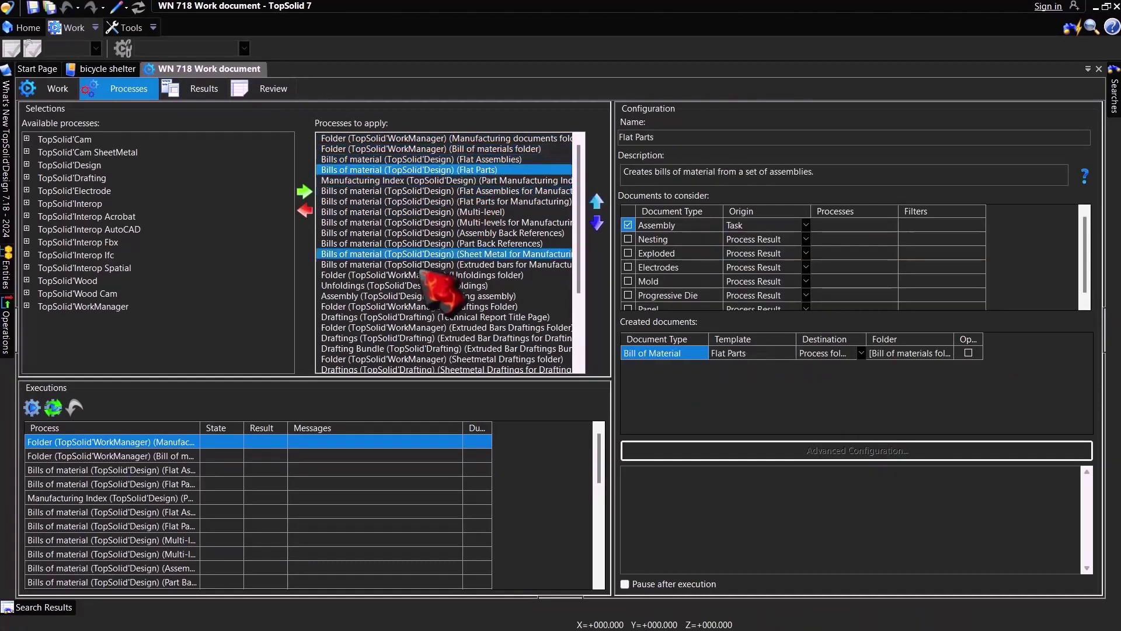
Step: Review the Unfoldings and Unfolding assembly process settings, then mark the Unfoldings process
click(429, 286)
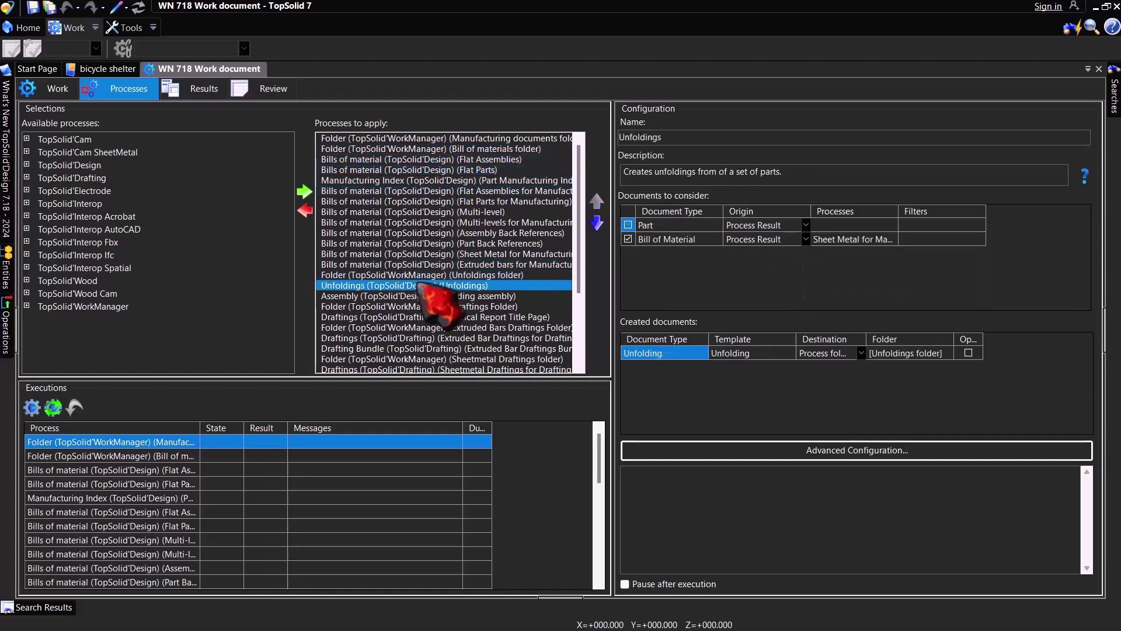
click(427, 296)
scroll(432, 304, down, 2)
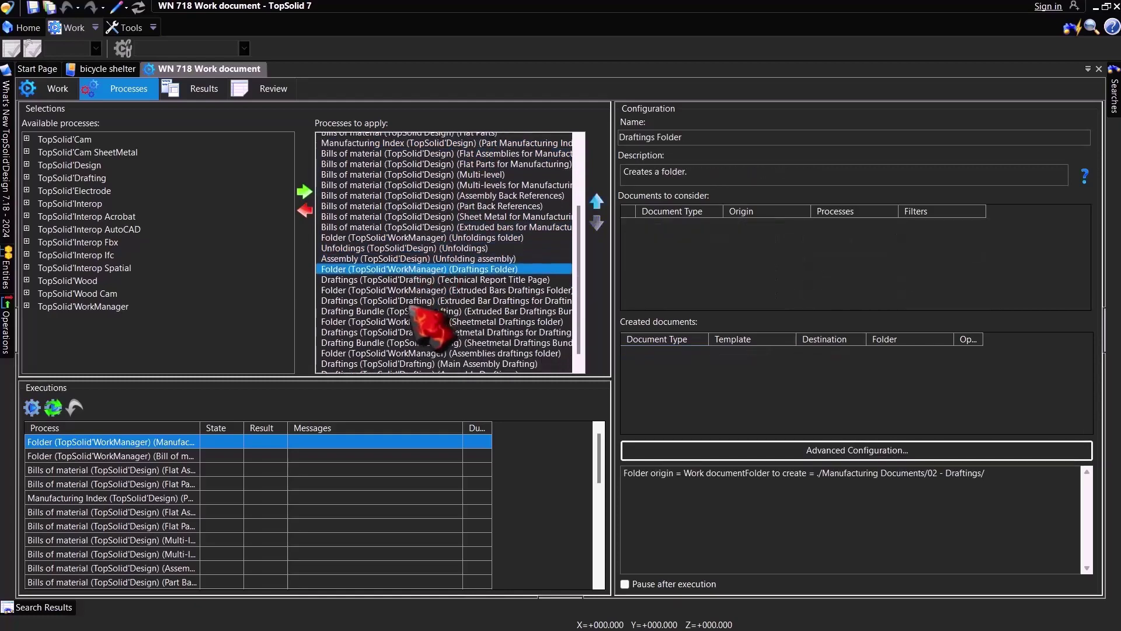
scroll(435, 298, down, 2)
scroll(439, 299, up, 2)
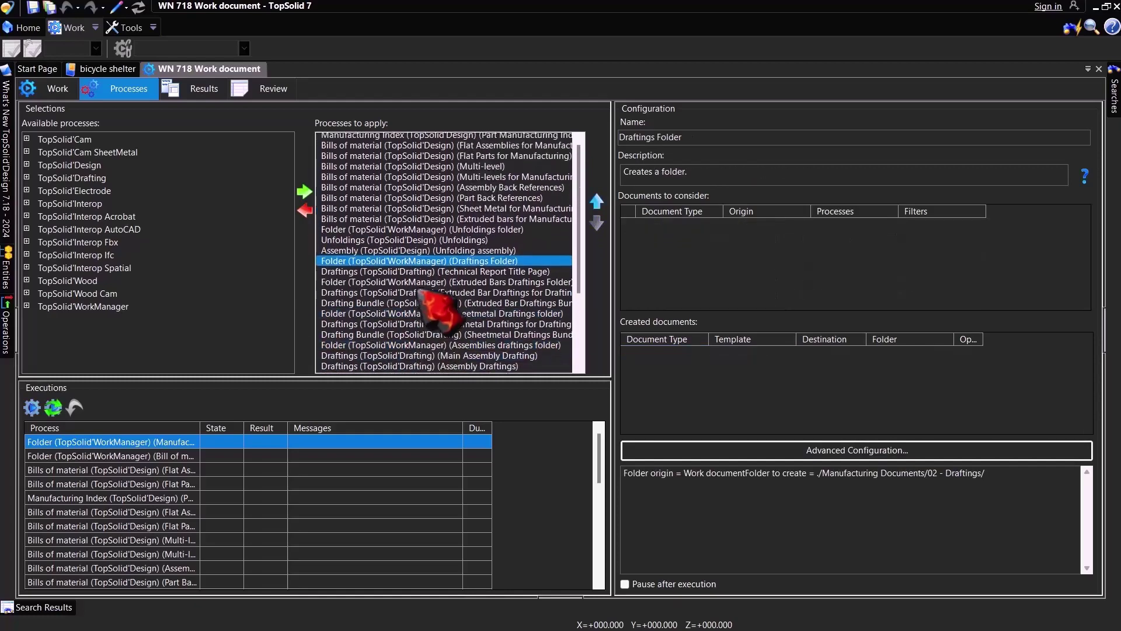
scroll(439, 303, up, 2)
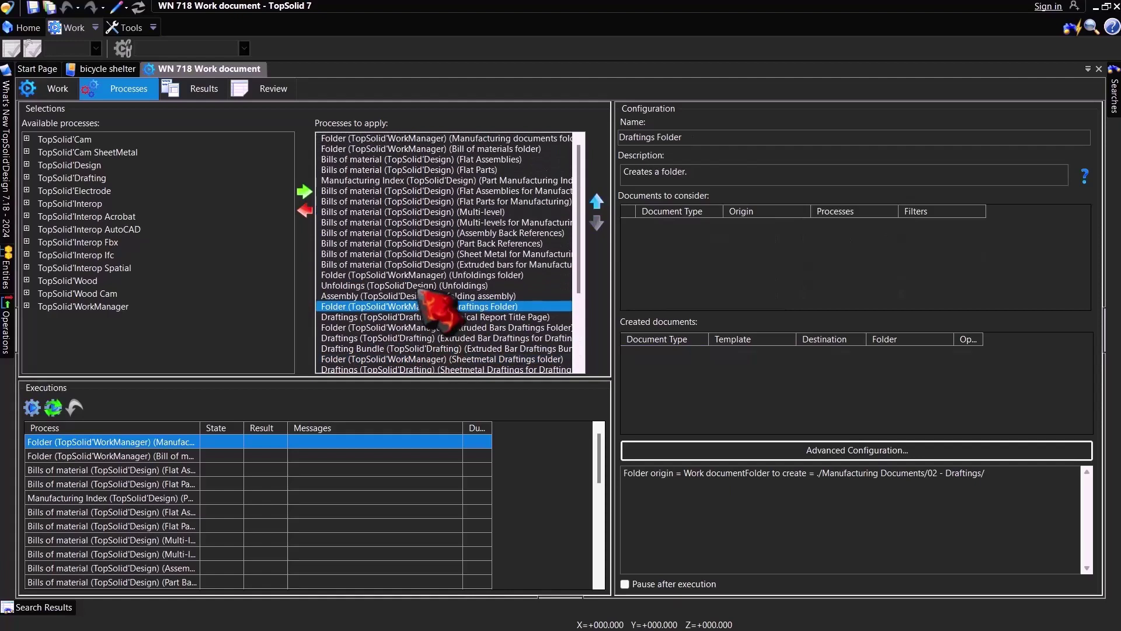
ctrl+click(429, 285)
drag(435, 307, 439, 140)
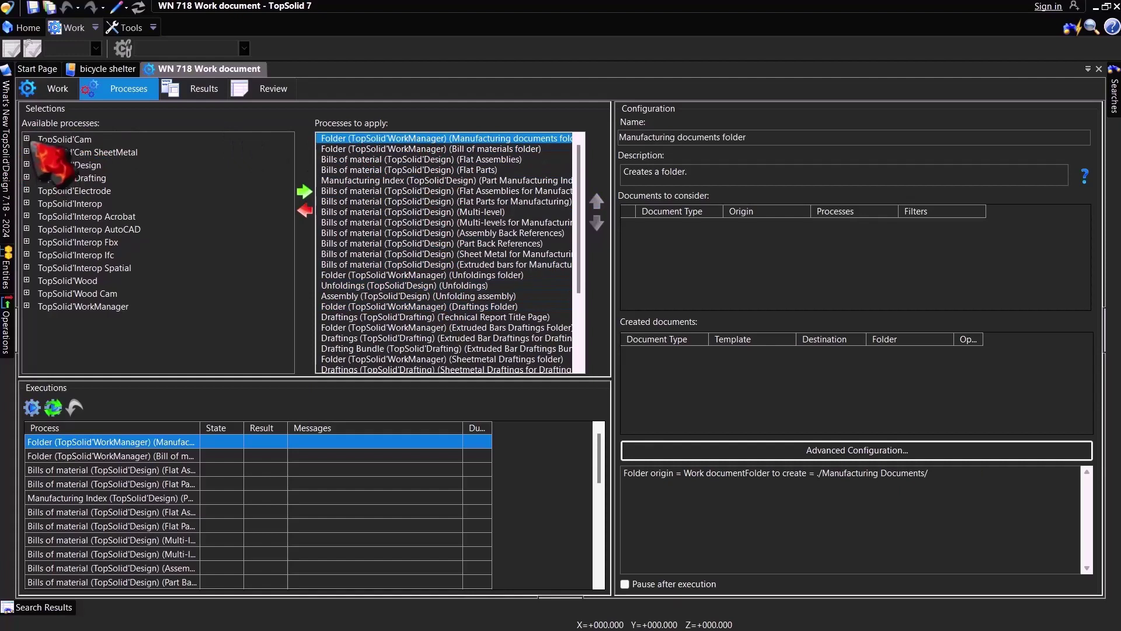
click(26, 164)
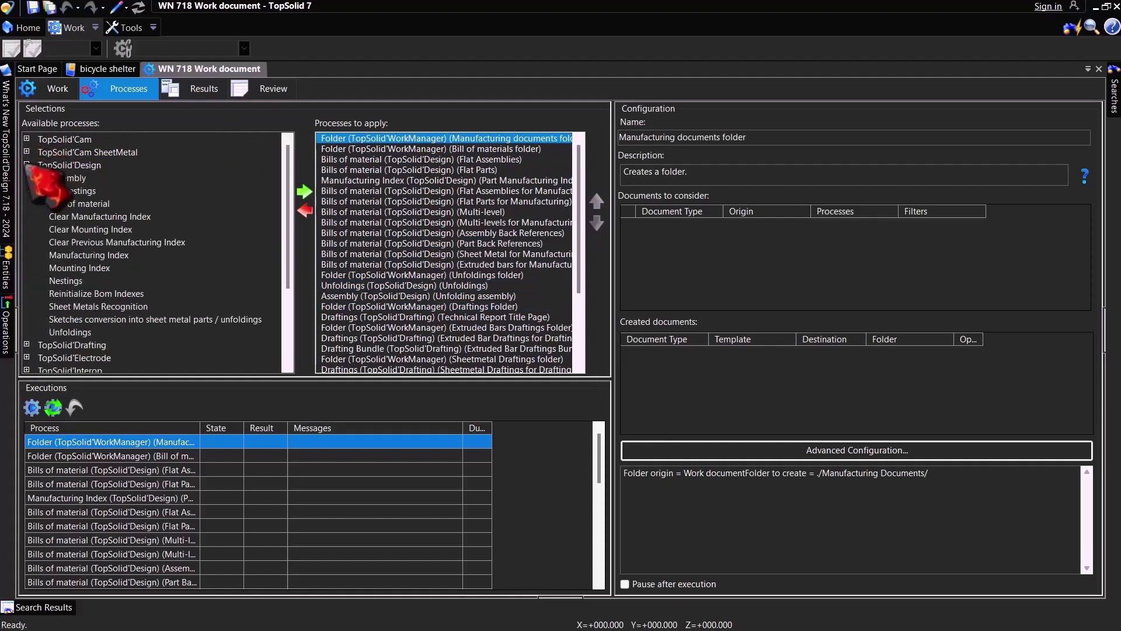
click(26, 165)
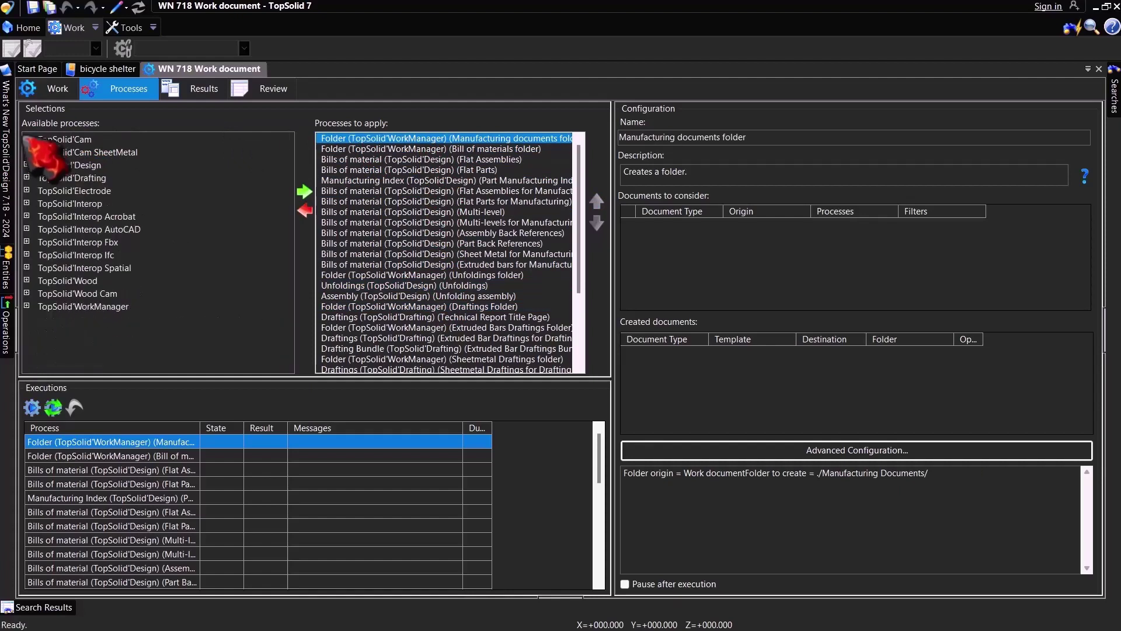
click(26, 139)
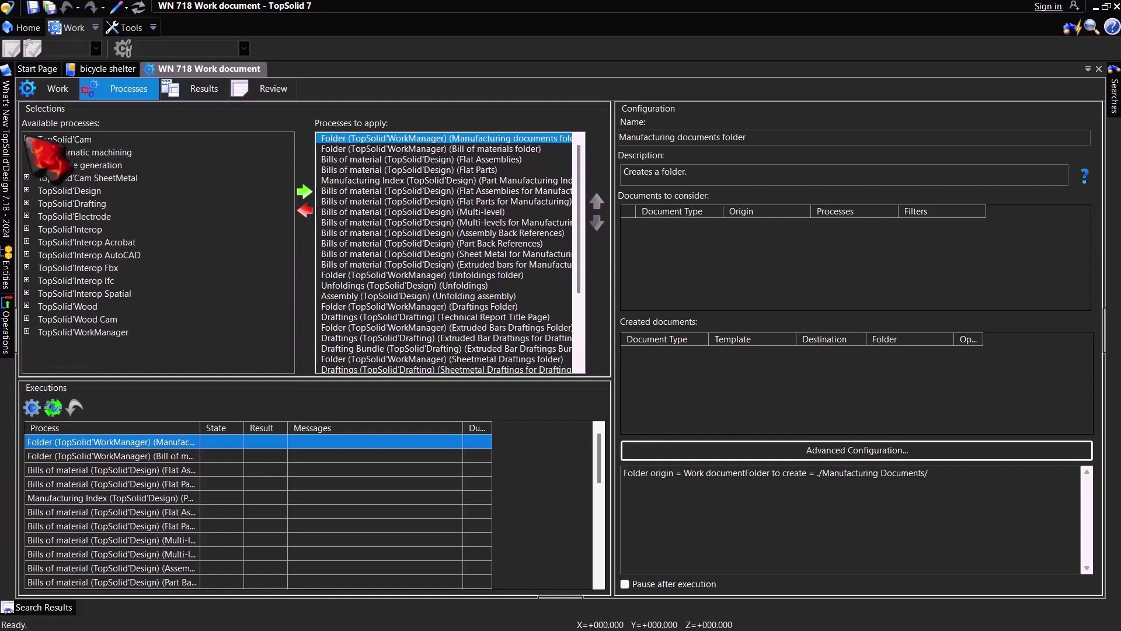
click(26, 139)
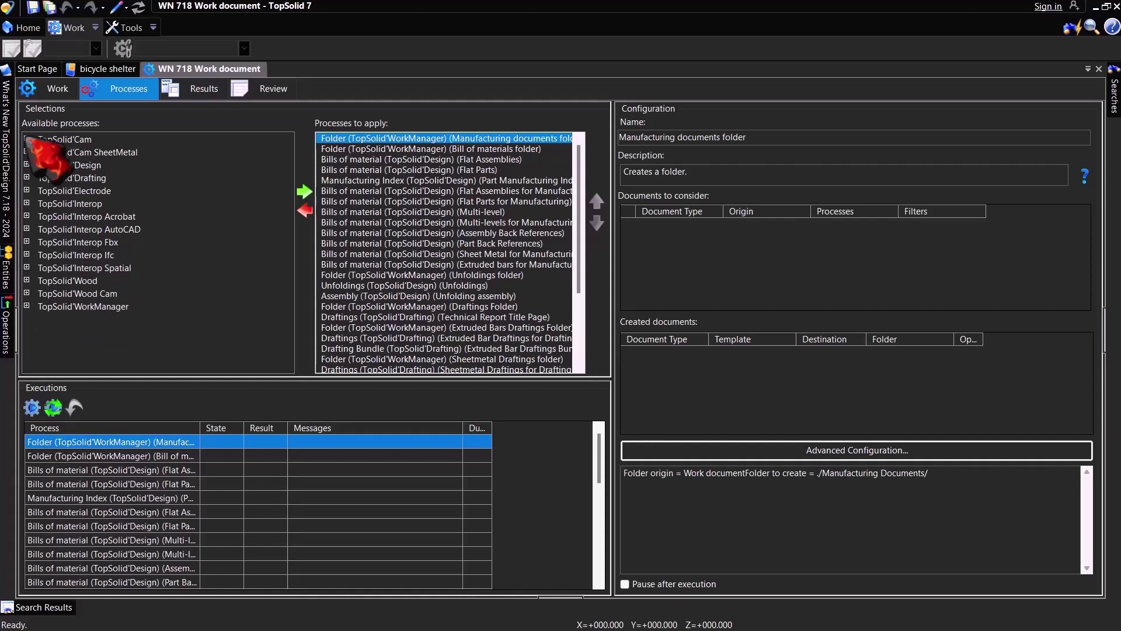
click(87, 165)
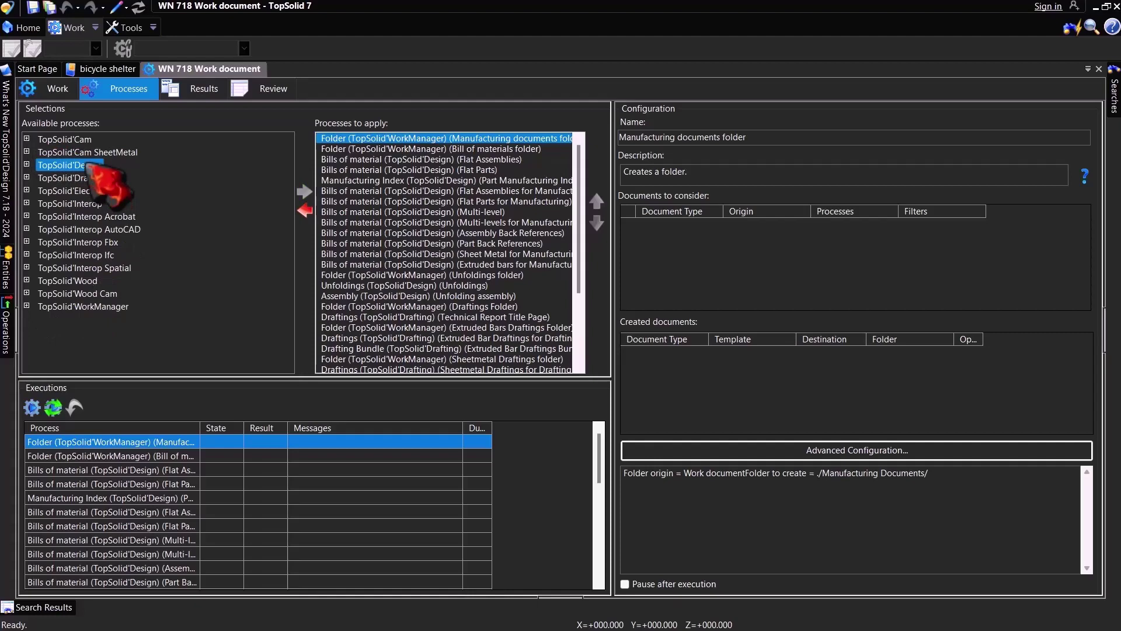
Step: Play the bicycle shelter's Force levée simulation, swinging the blue roof panel open, then closed
click(108, 68)
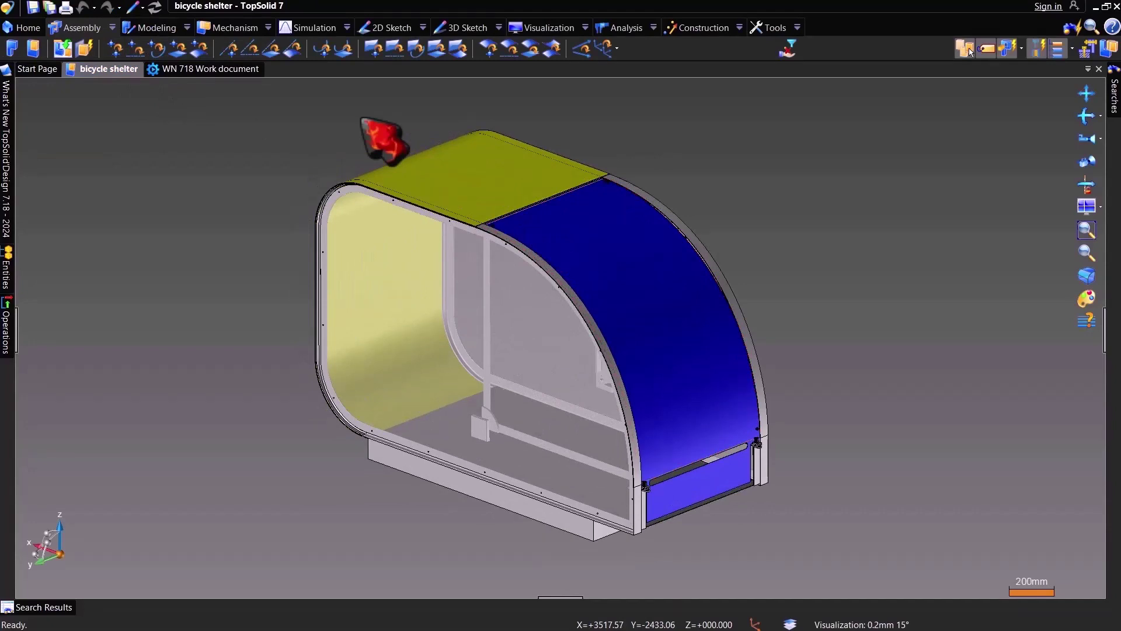
click(312, 28)
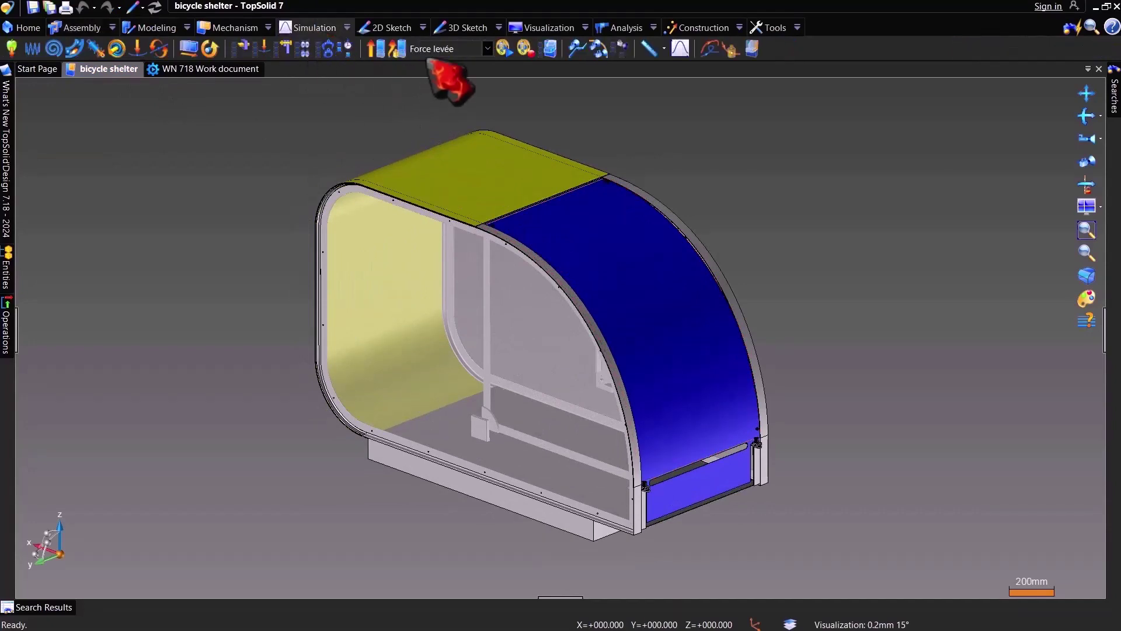
click(503, 49)
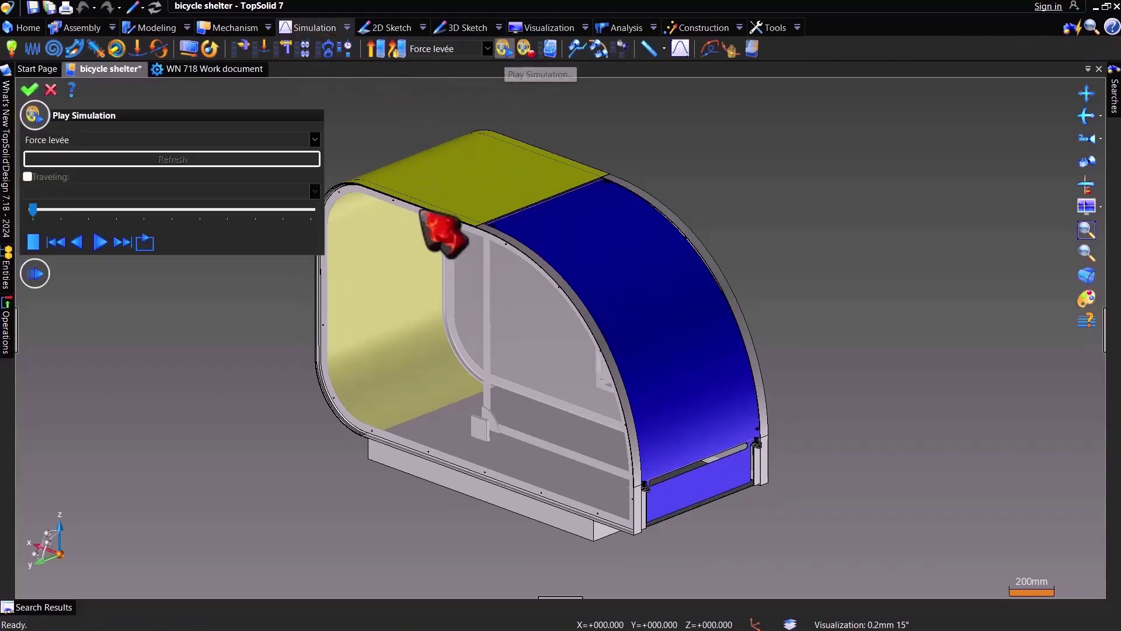
click(100, 241)
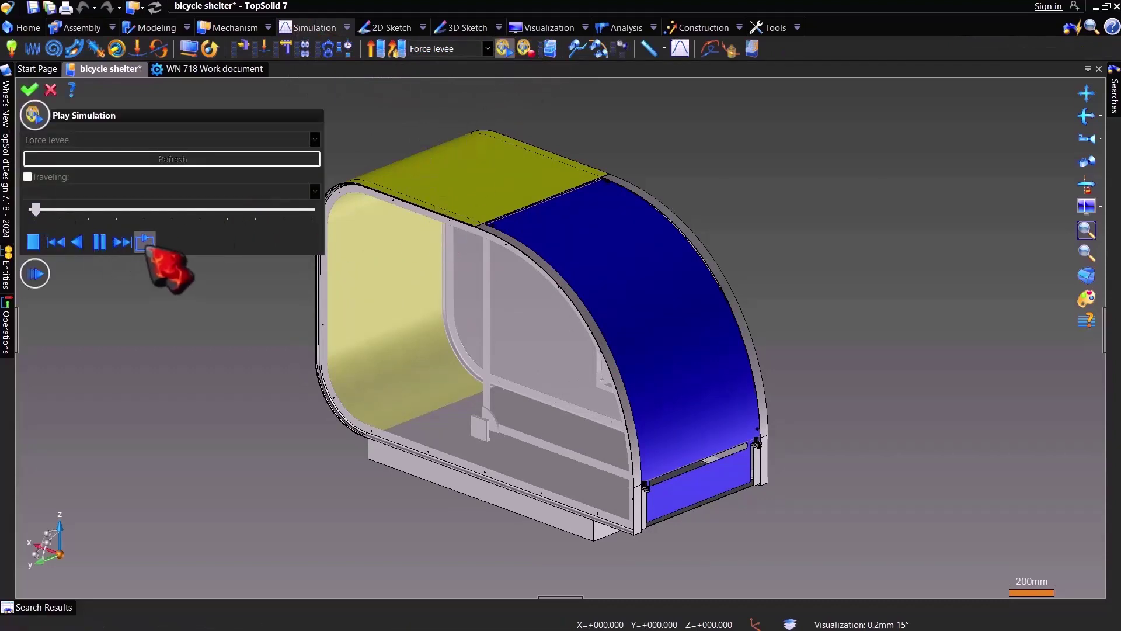
scroll(503, 237, up, 2)
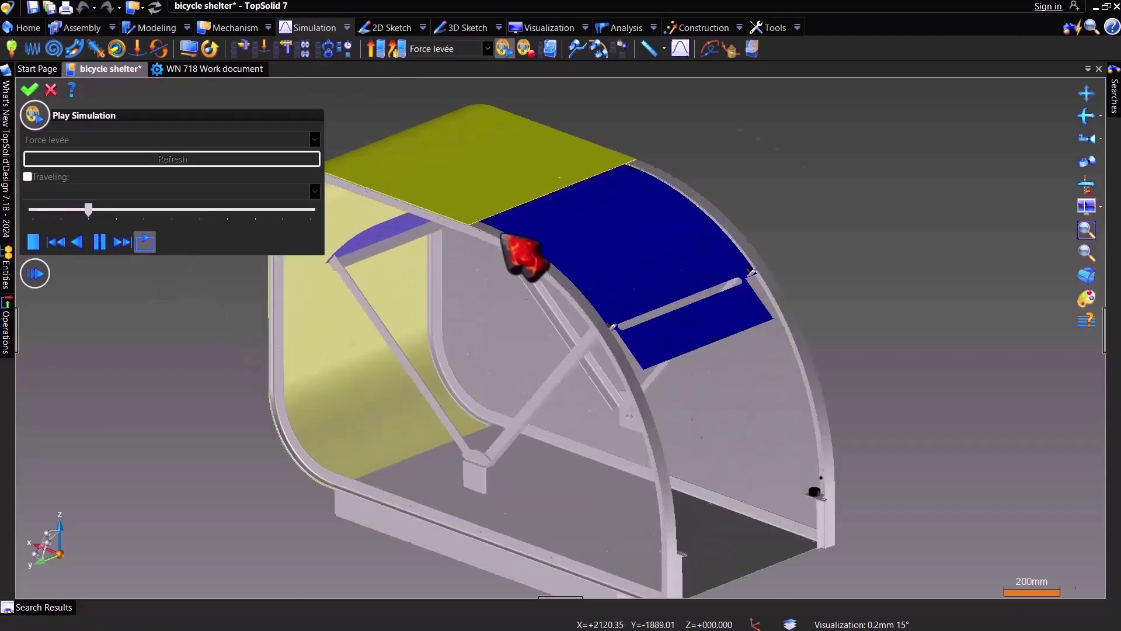
scroll(503, 237, up, 2)
scroll(533, 263, down, 3)
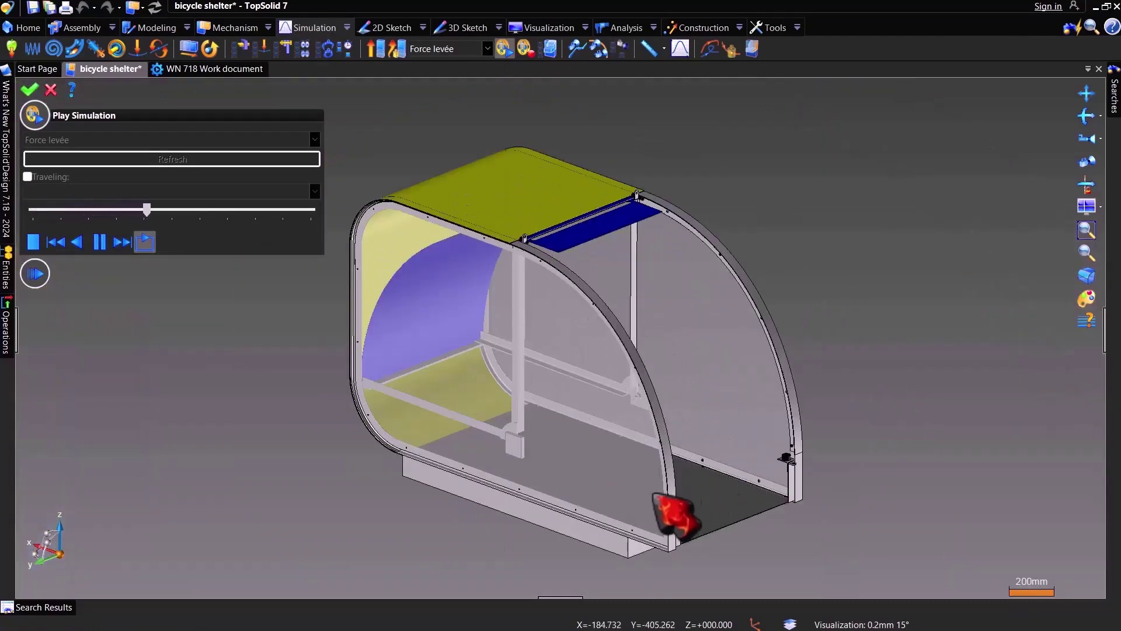
click(51, 90)
scroll(629, 272, up, 2)
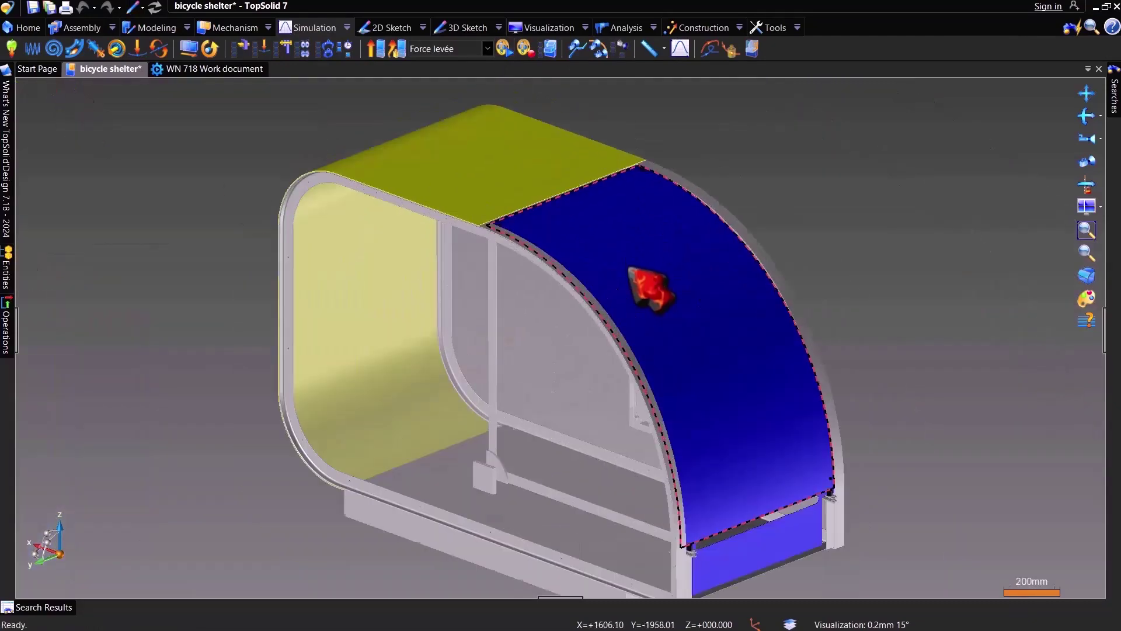
scroll(619, 246, down, 2)
scroll(625, 258, up, 1)
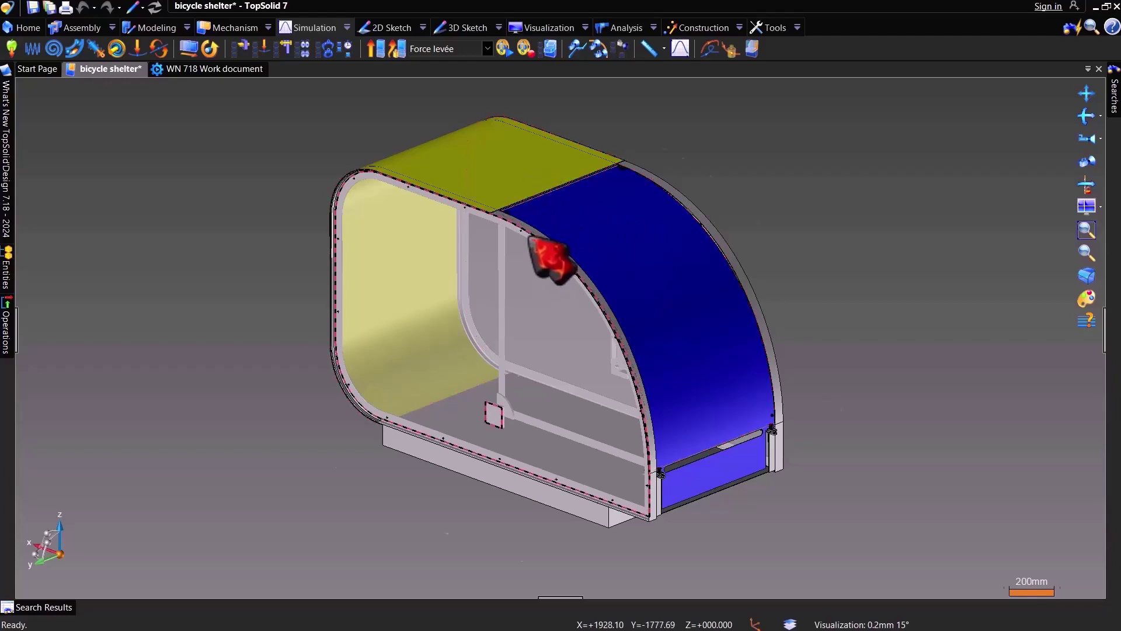
scroll(514, 204, up, 3)
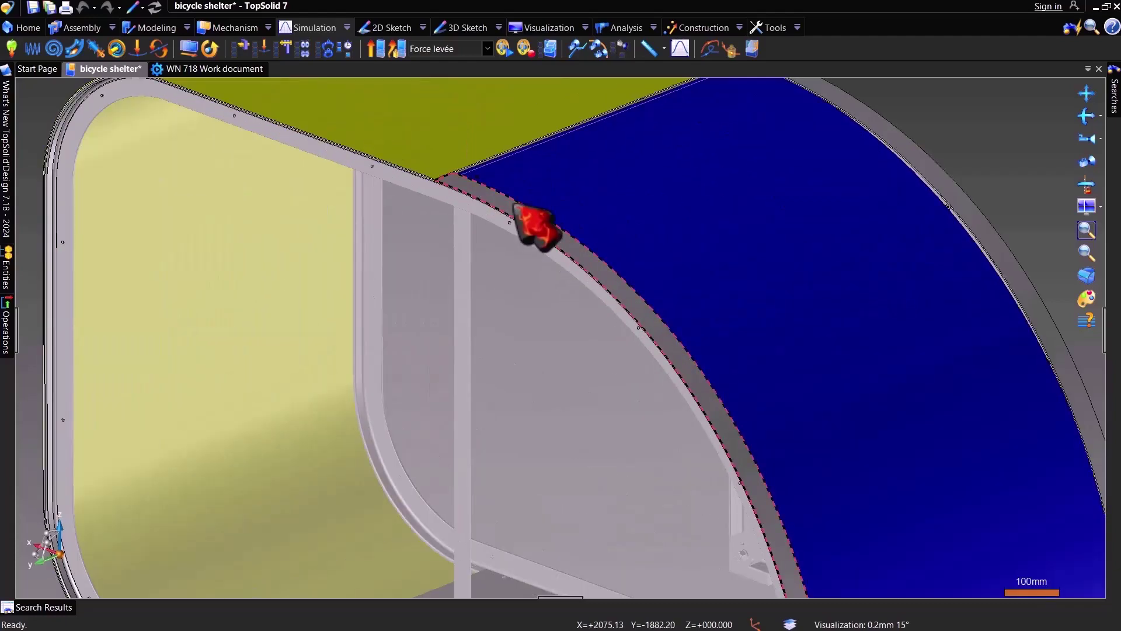
scroll(701, 298, down, 5)
middle_drag(708, 301, 608, 278)
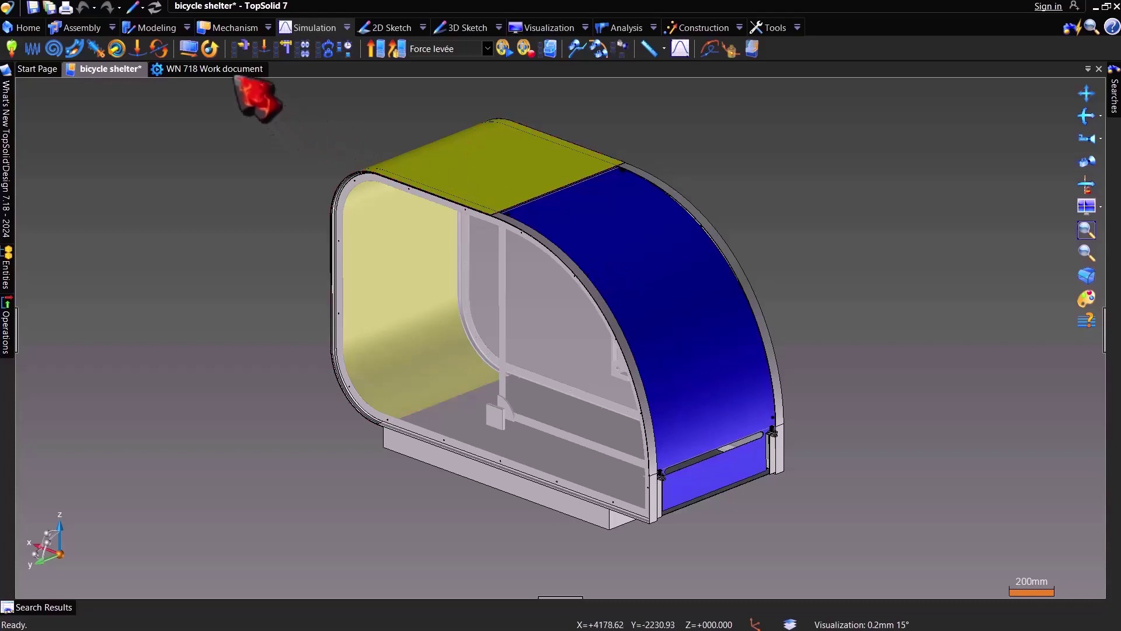
Step: Save the bicycle shelter document, then request a Work for quantity 1
right_click(117, 75)
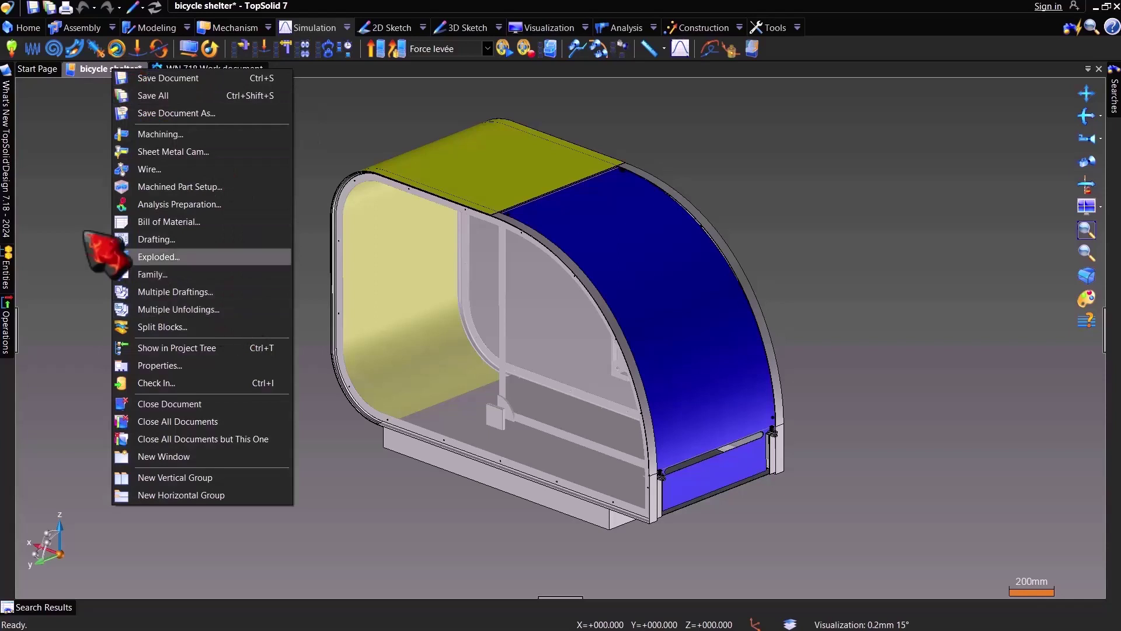
click(132, 95)
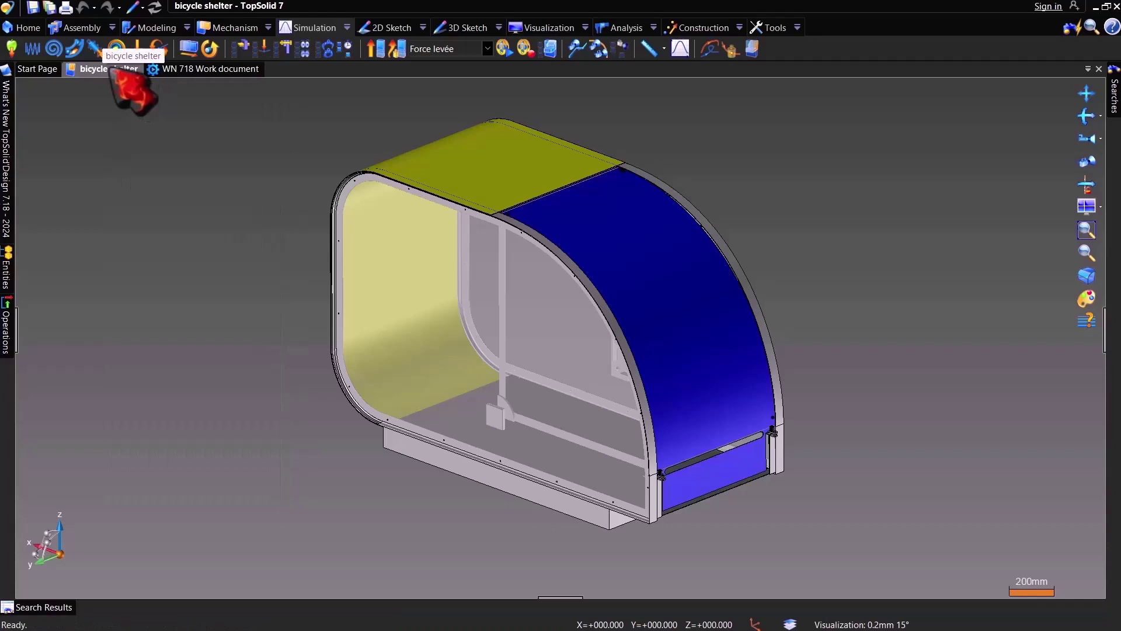
right_click(117, 75)
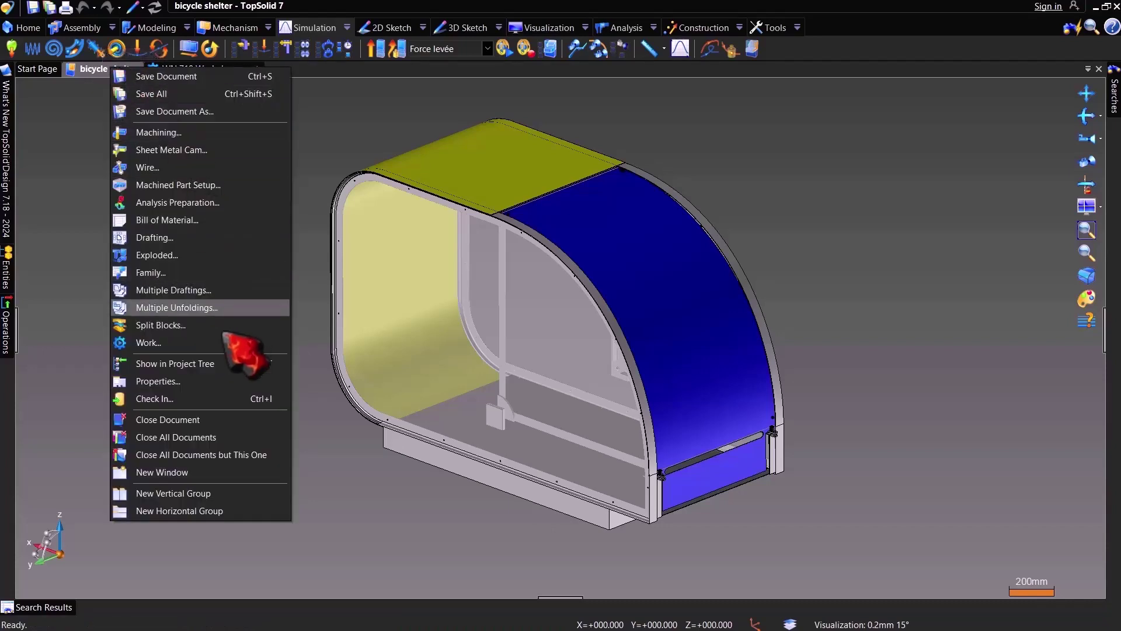
click(208, 343)
click(200, 345)
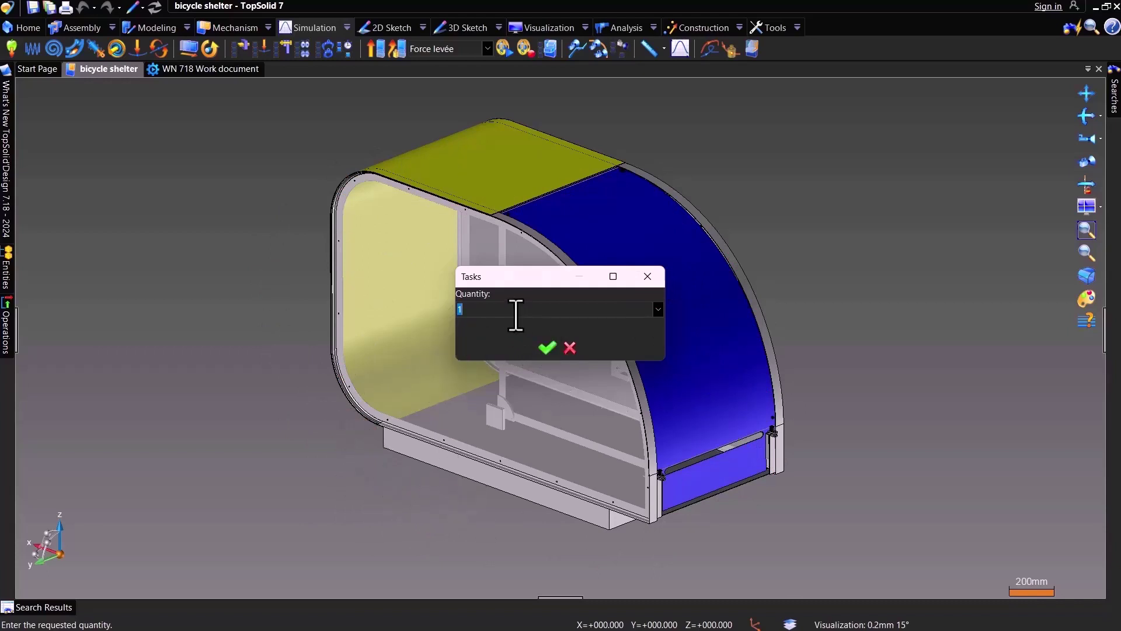
click(523, 312)
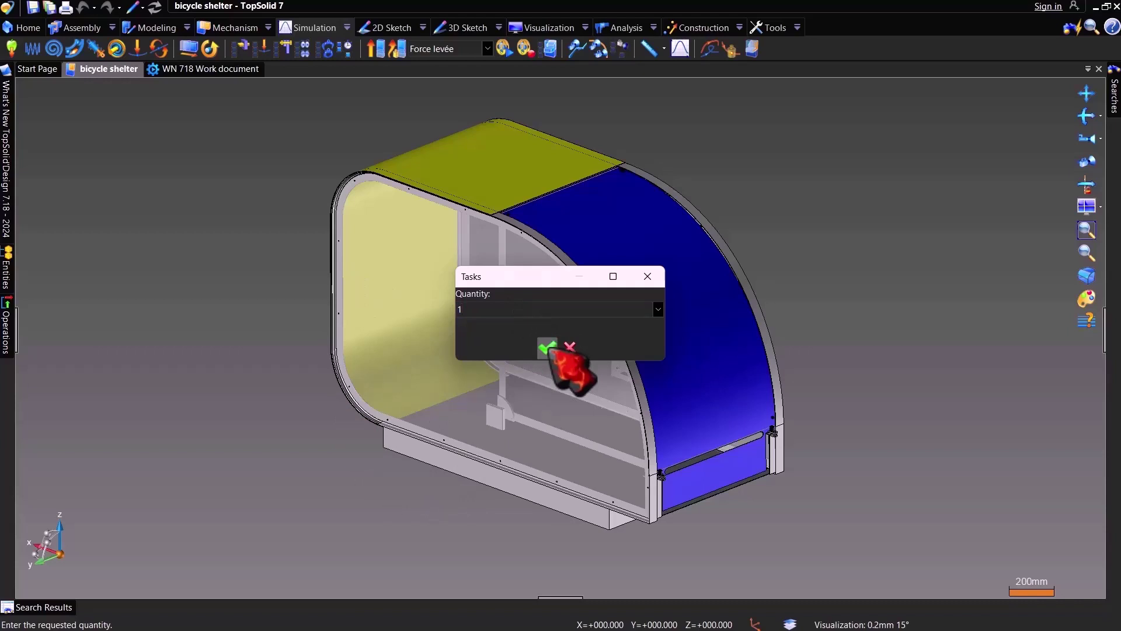
click(548, 349)
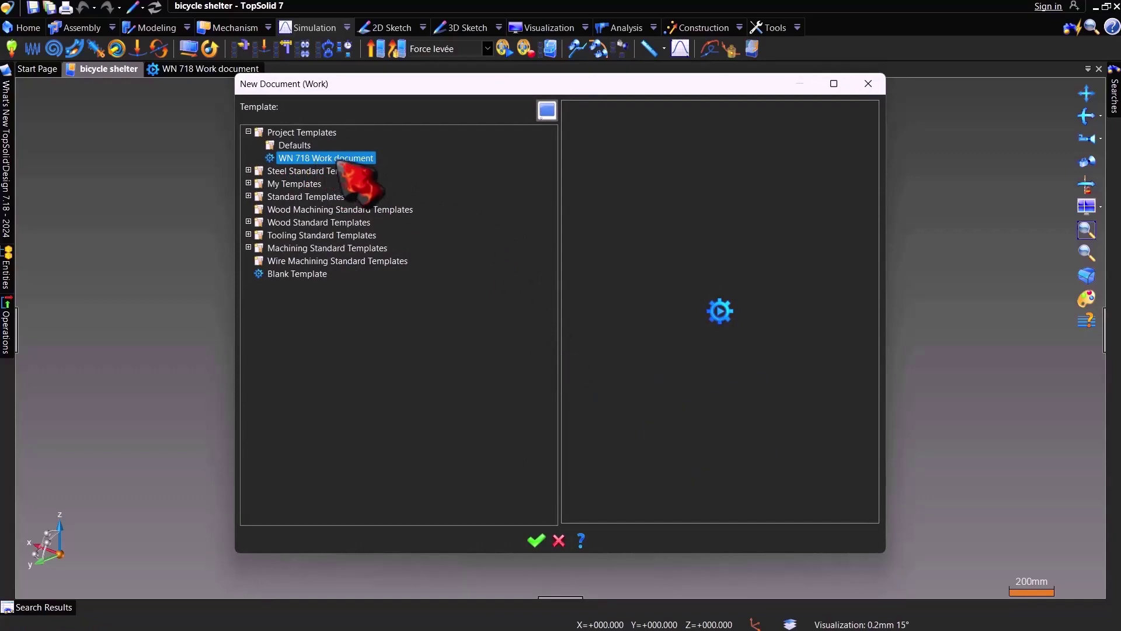
Step: Generate Work 1 from the WN 718 Work document template
double_click(342, 164)
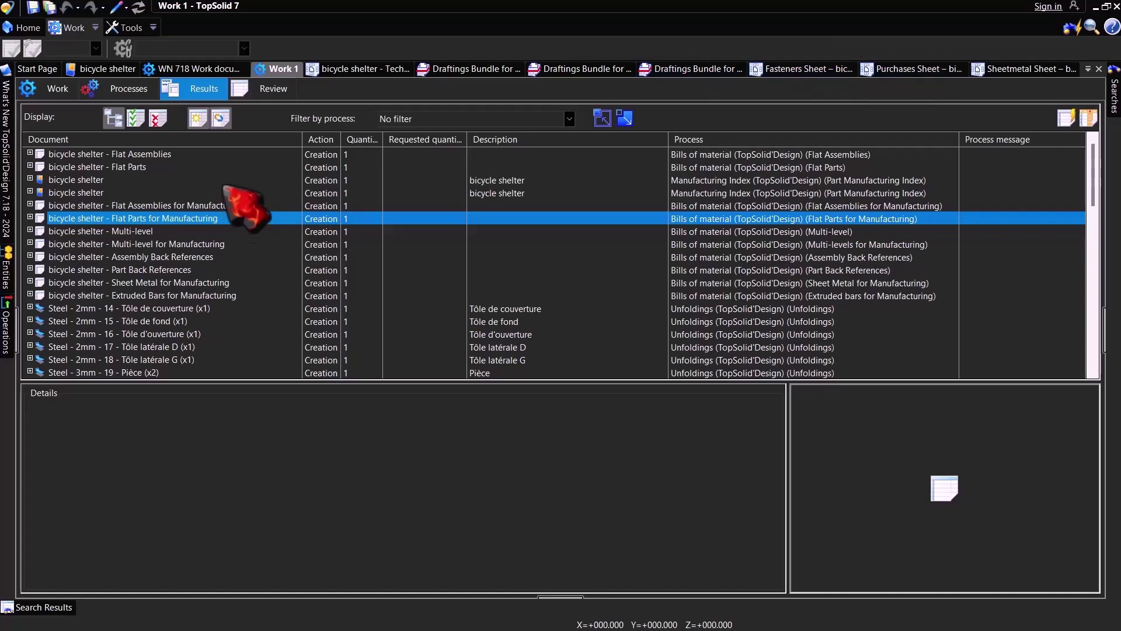
scroll(225, 193, down, 2)
scroll(216, 221, down, 6)
scroll(207, 252, down, 6)
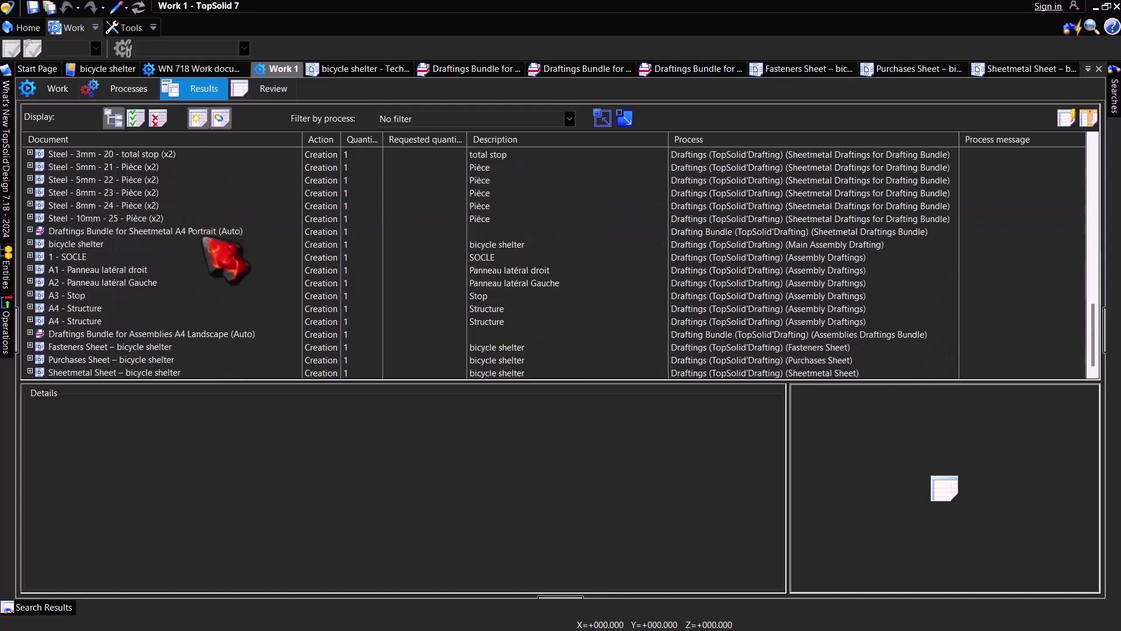
scroll(221, 292, up, 5)
scroll(221, 294, up, 8)
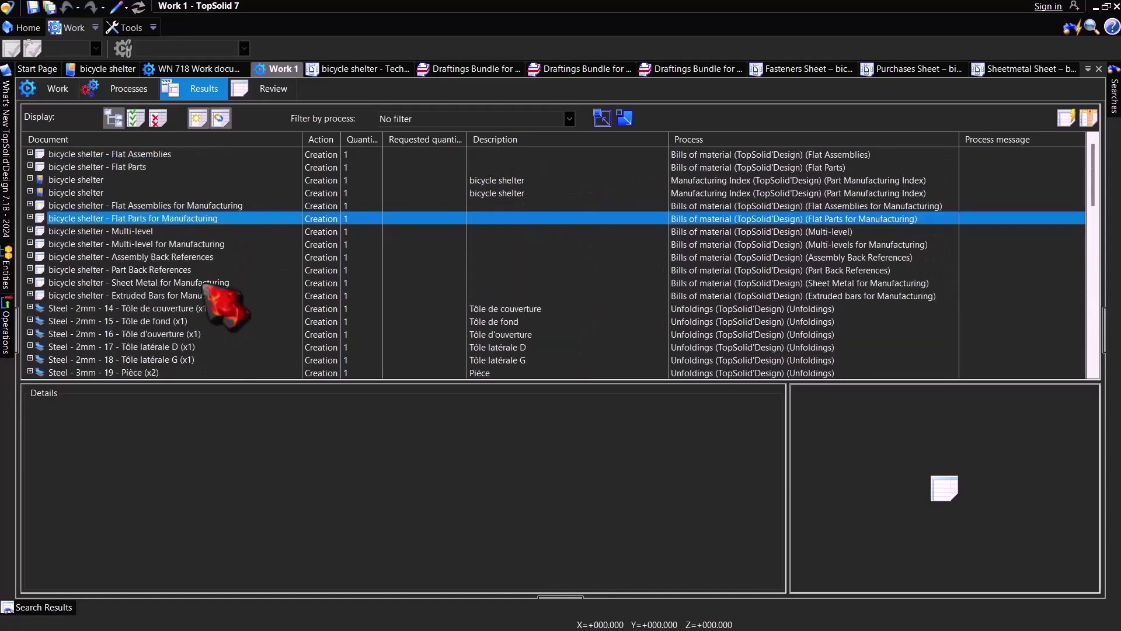
click(163, 156)
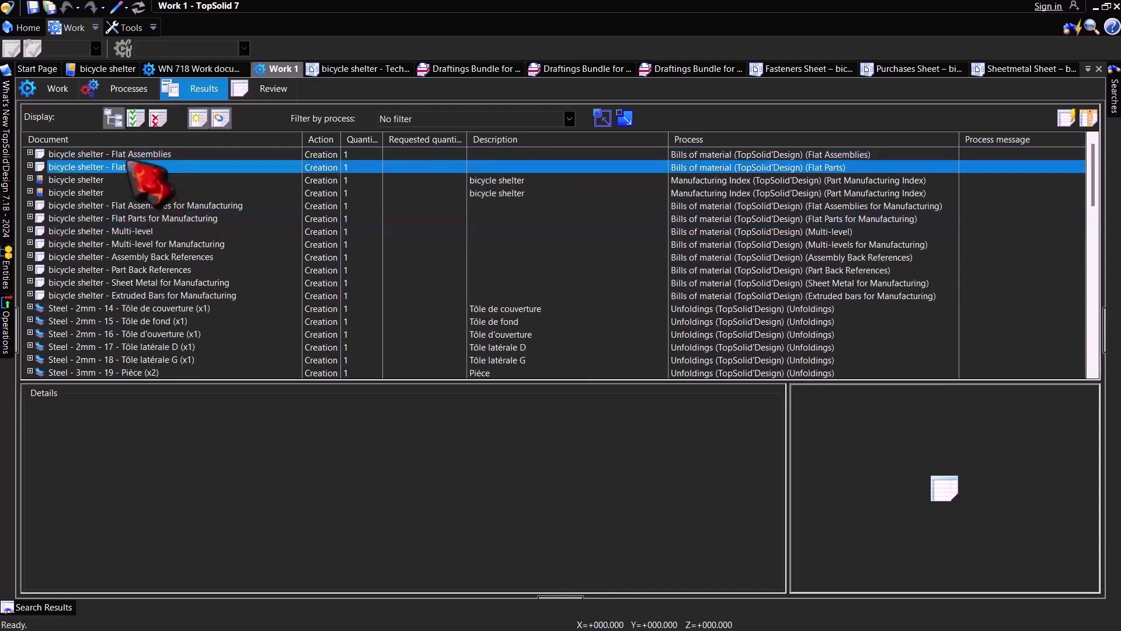
click(131, 206)
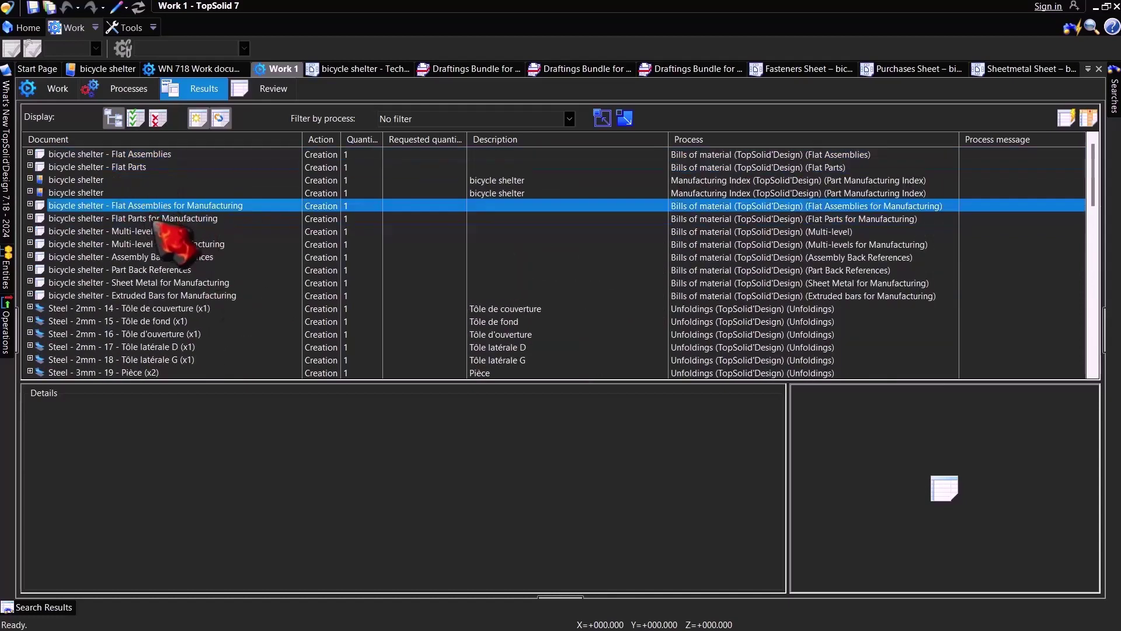
click(172, 218)
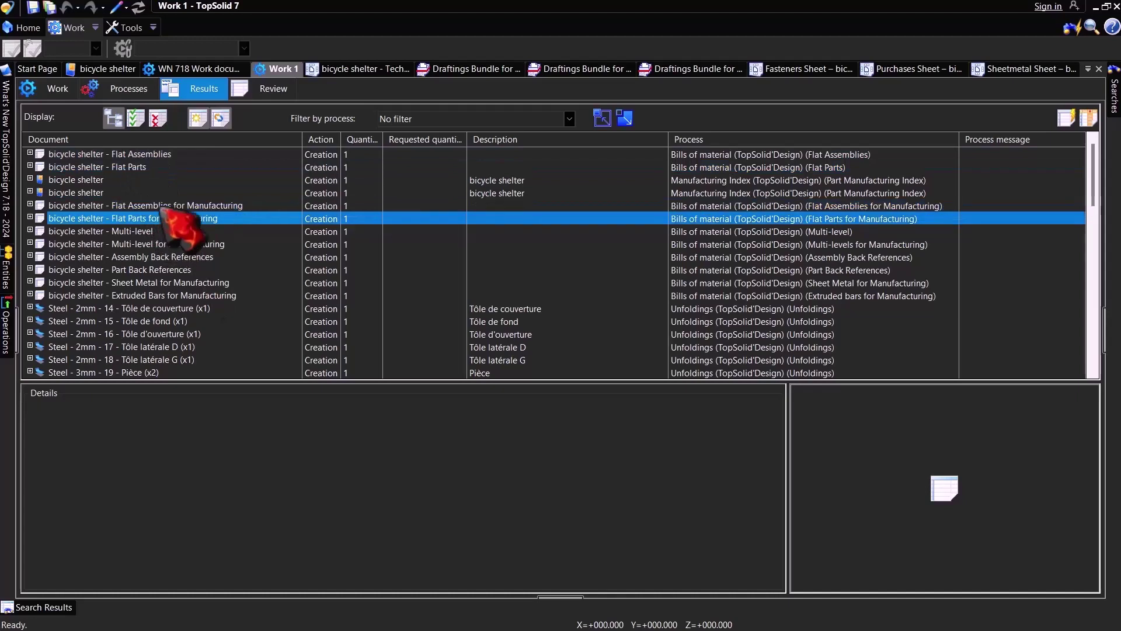
click(170, 283)
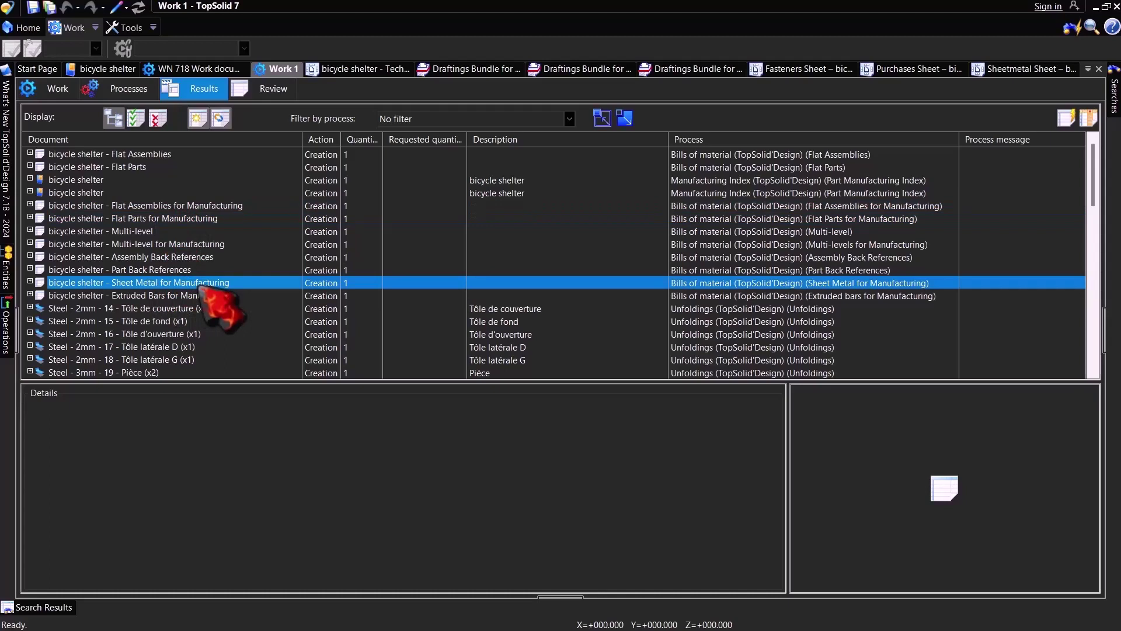
click(187, 296)
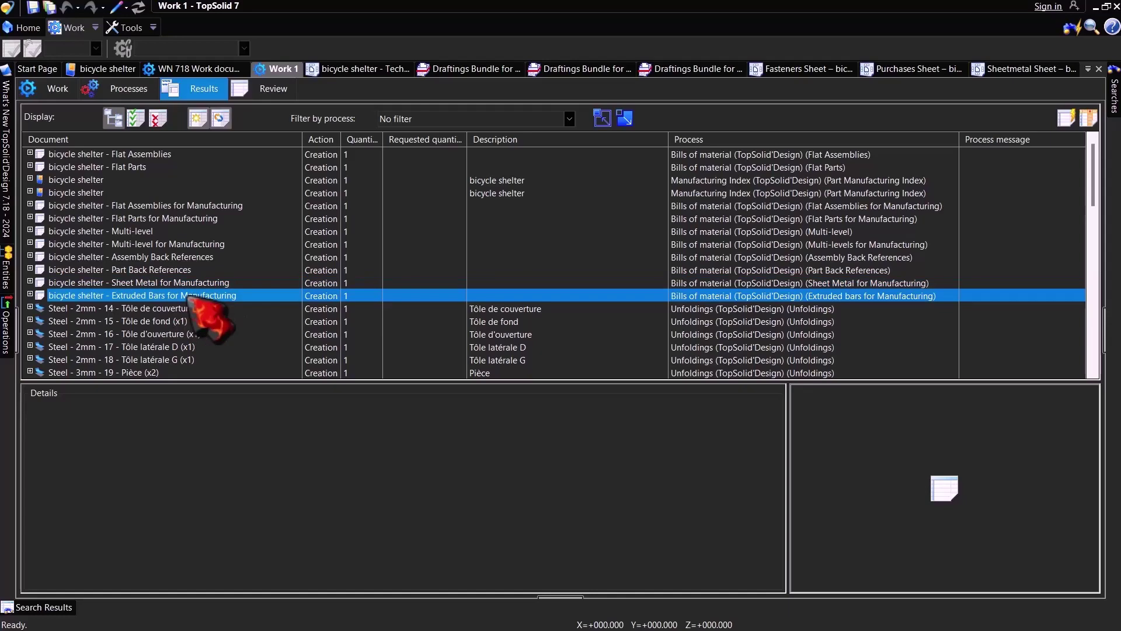
right_click(188, 297)
Step: Open the Extruded Bars for Manufacturing BOM and preview the 913.4mm angle bar and 229mm T profile
click(204, 304)
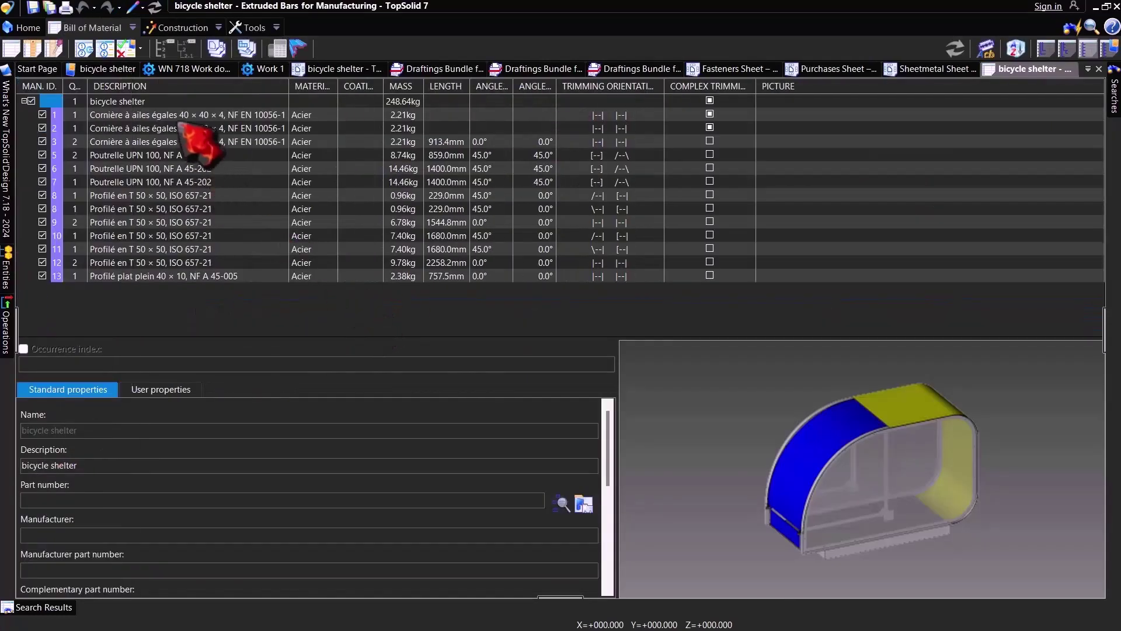
click(187, 141)
click(198, 195)
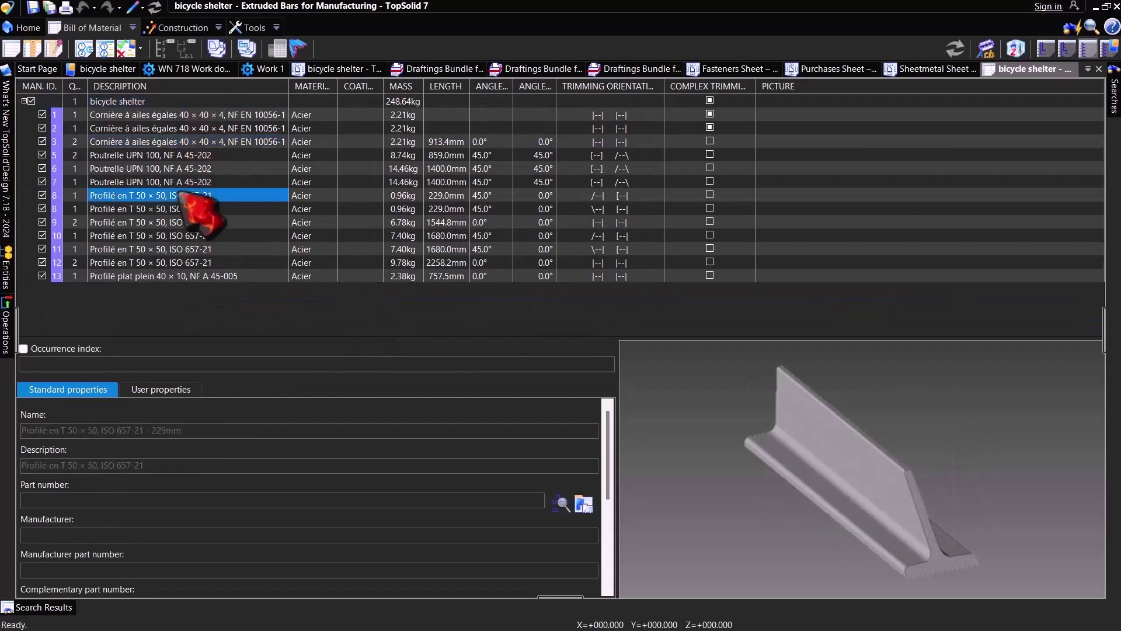
click(446, 168)
click(446, 195)
Step: Check the T profiles' cutting angles and the bars' trimming orientation
click(461, 225)
click(491, 195)
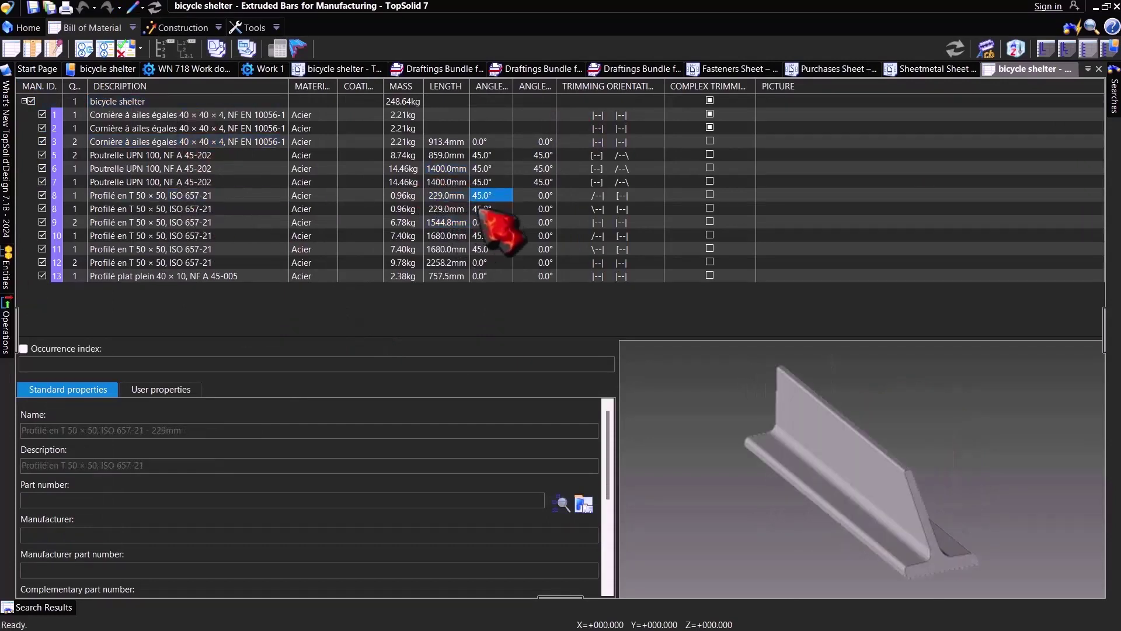
click(494, 221)
click(534, 208)
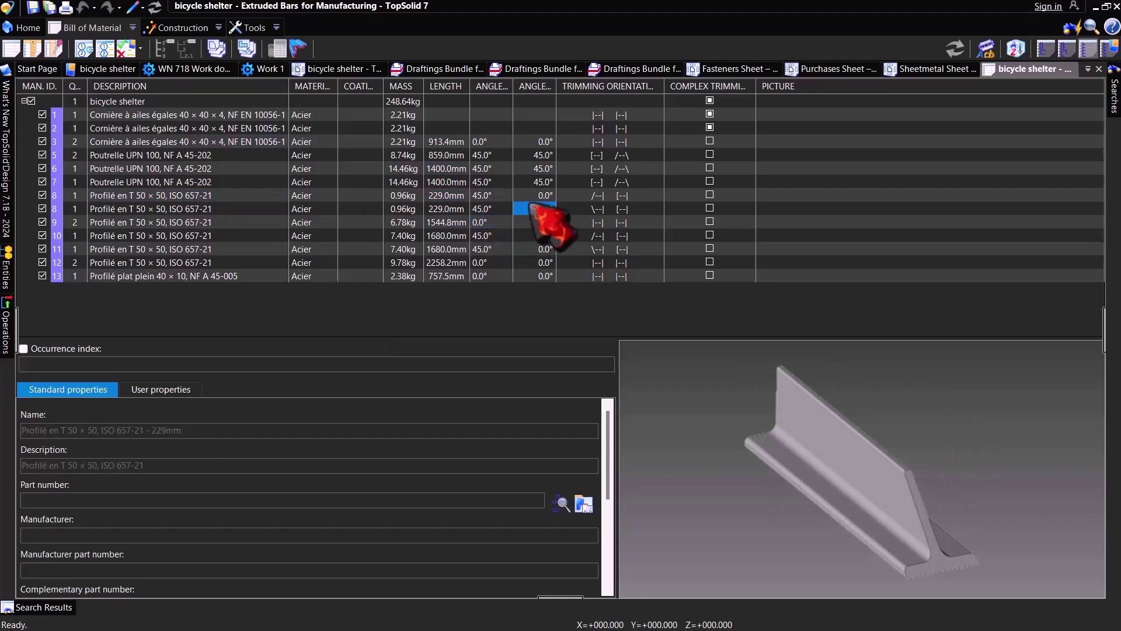
click(575, 209)
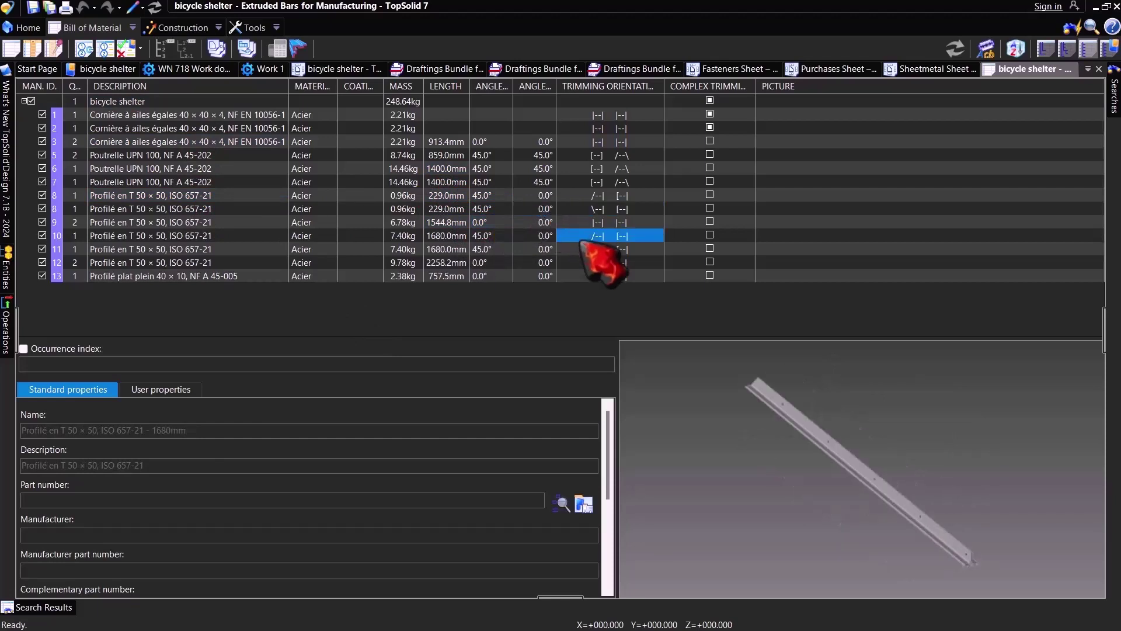
Step: Preview the curved 1544.9mm bar, second T profile and 1400mm UPN beam, then return to Work 1
click(263, 222)
click(233, 169)
click(240, 209)
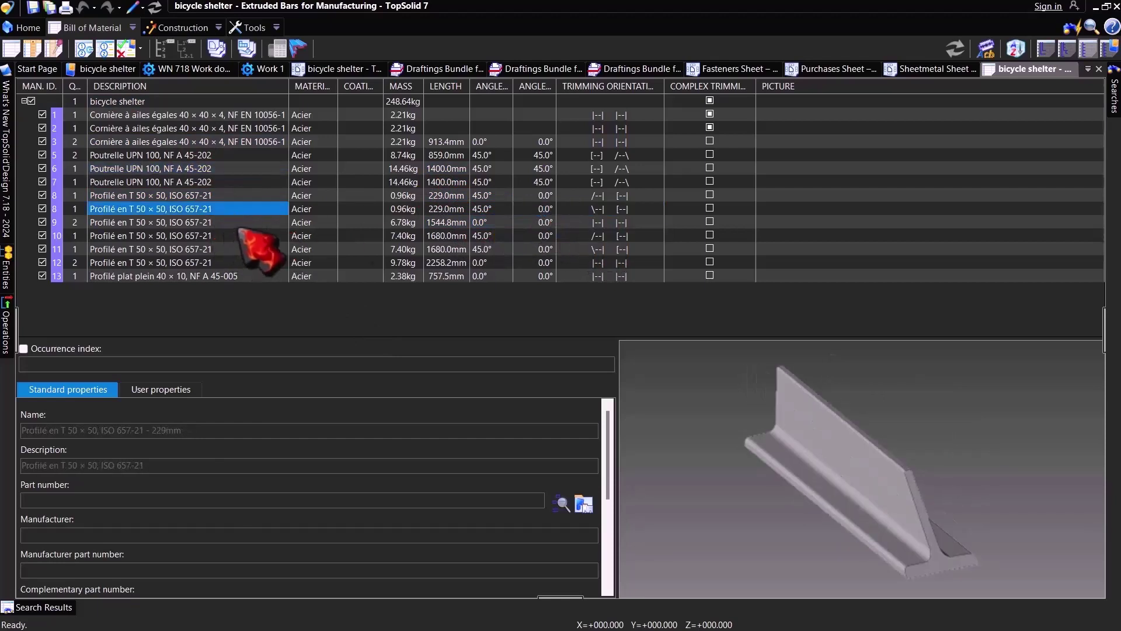
click(403, 182)
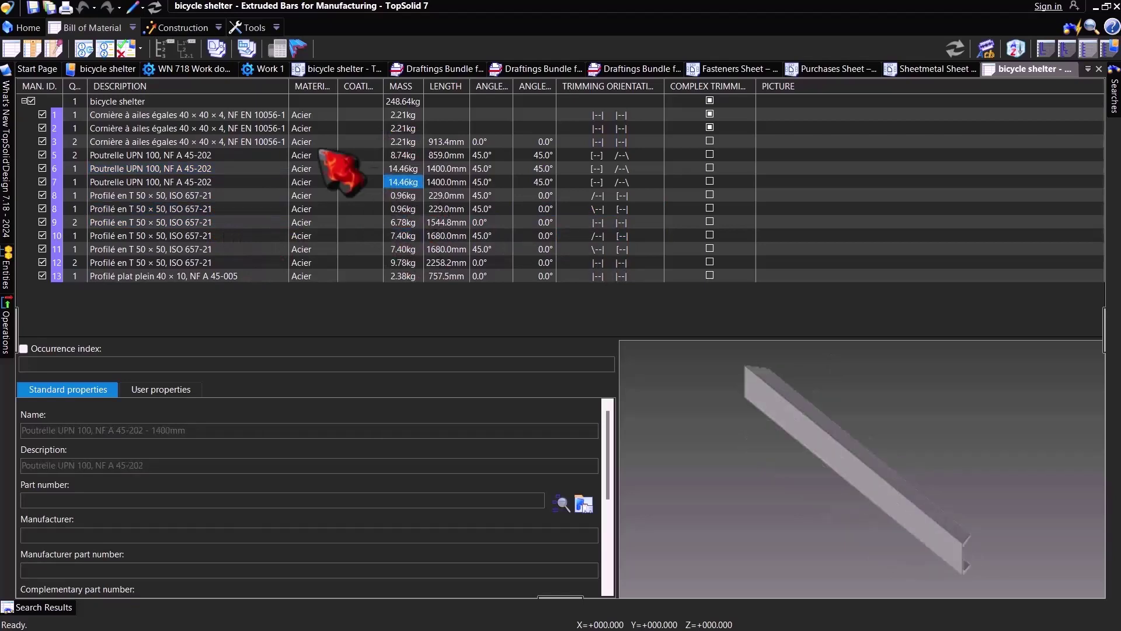
click(264, 70)
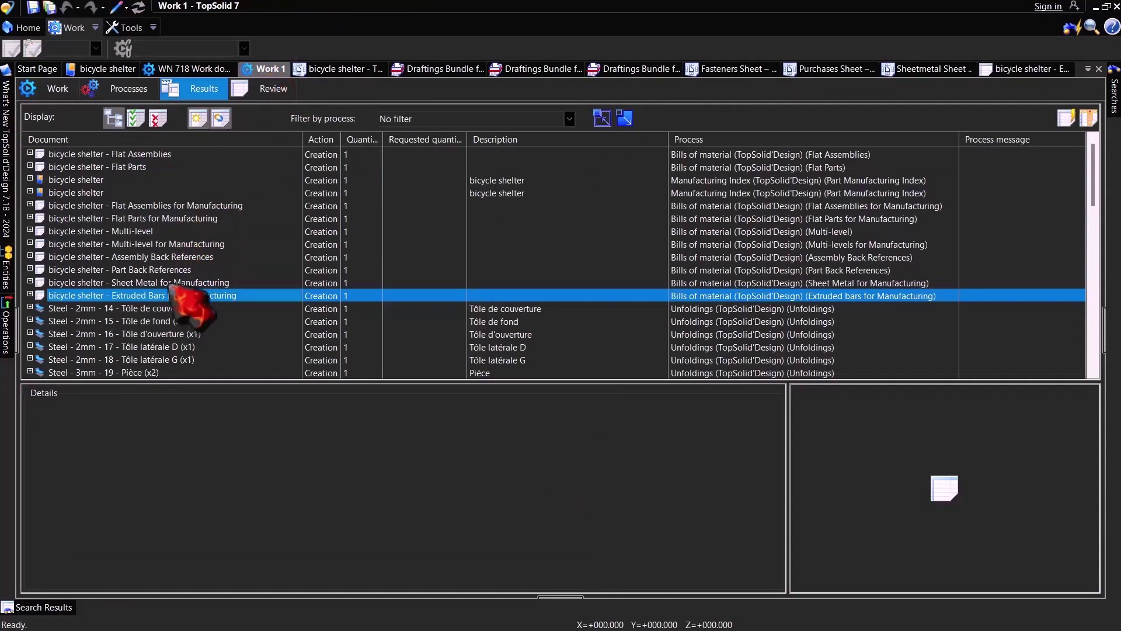
Step: Open the Sheet Metal for Manufacturing BOM and preview the total stop and square plate parts
click(175, 285)
right_click(174, 287)
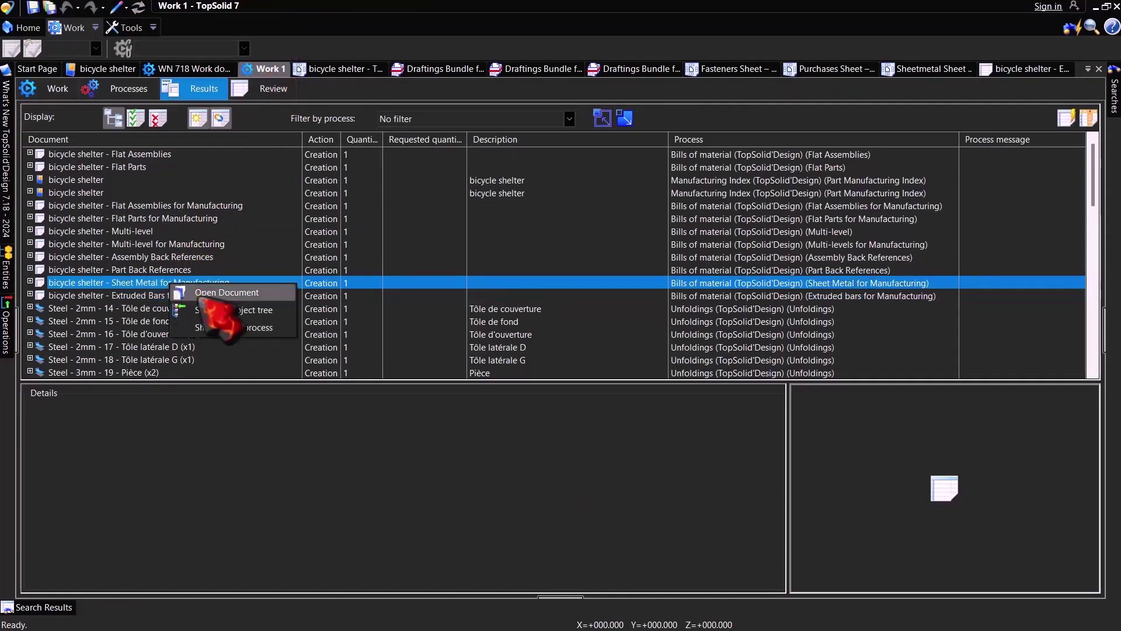
click(211, 293)
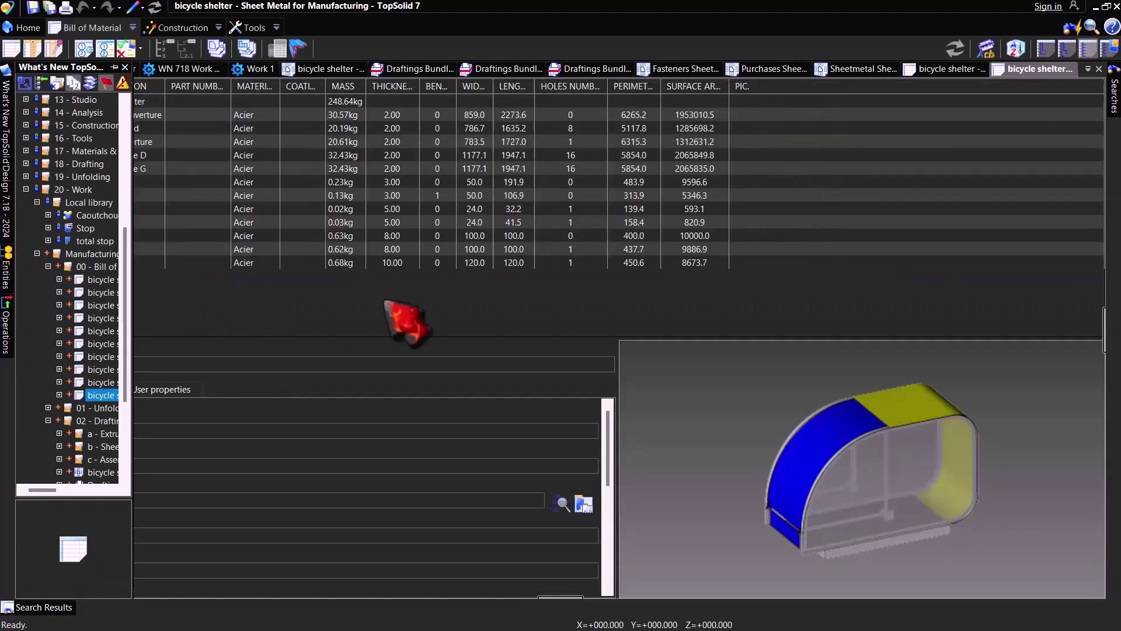
click(149, 115)
click(153, 182)
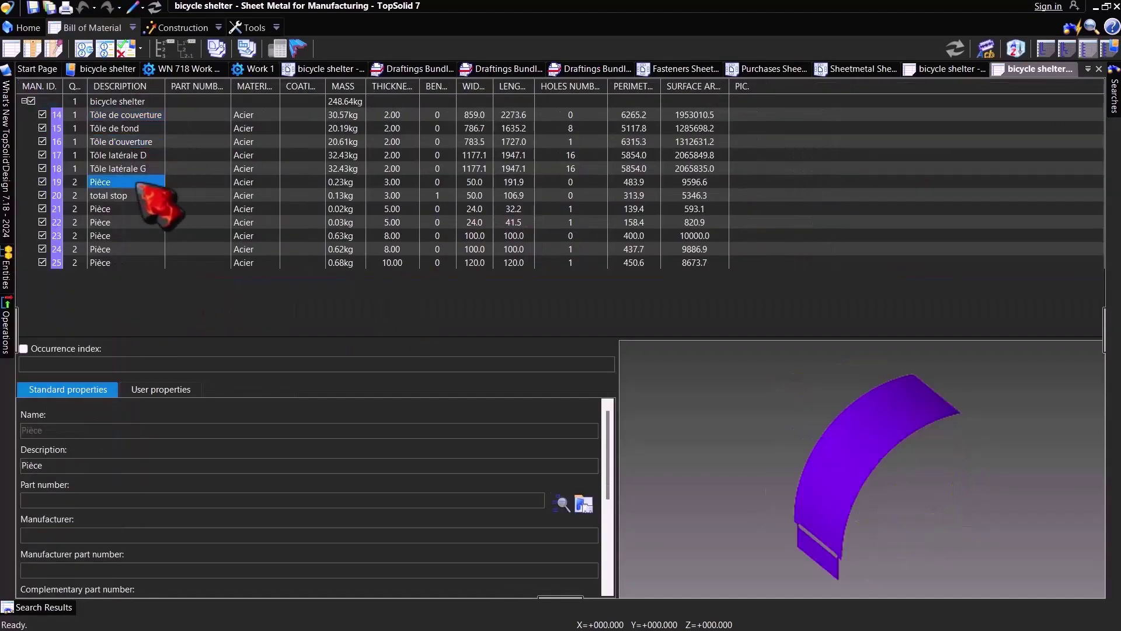
click(140, 208)
click(141, 235)
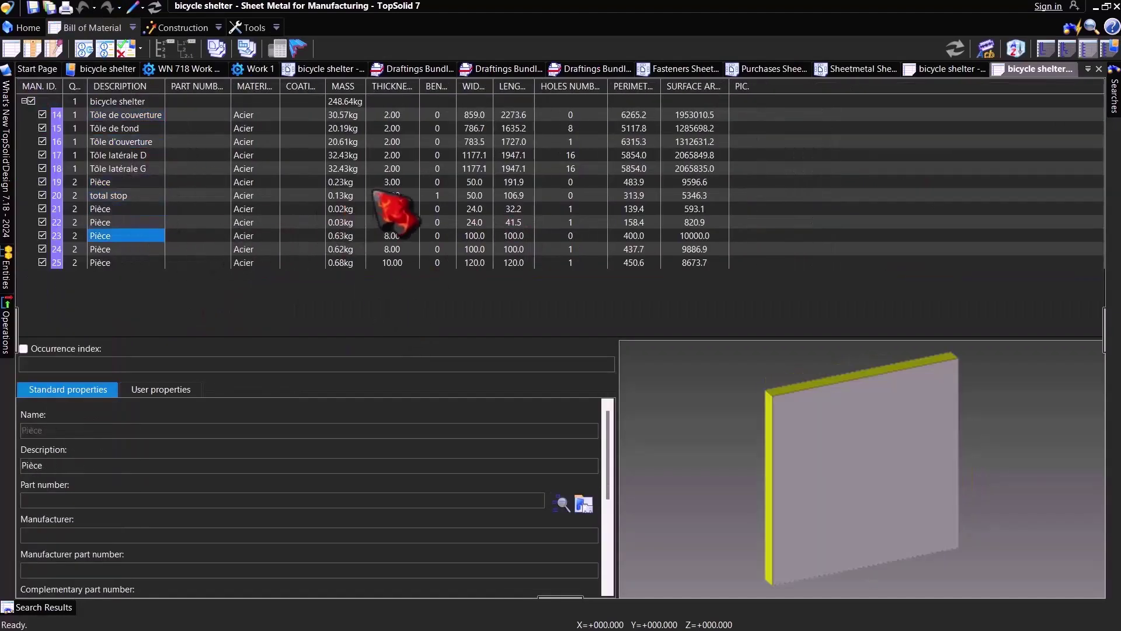
Step: Check part 19's width and part 22's surface area, preview Tôle d'ouverture, then return to Work 1
click(476, 181)
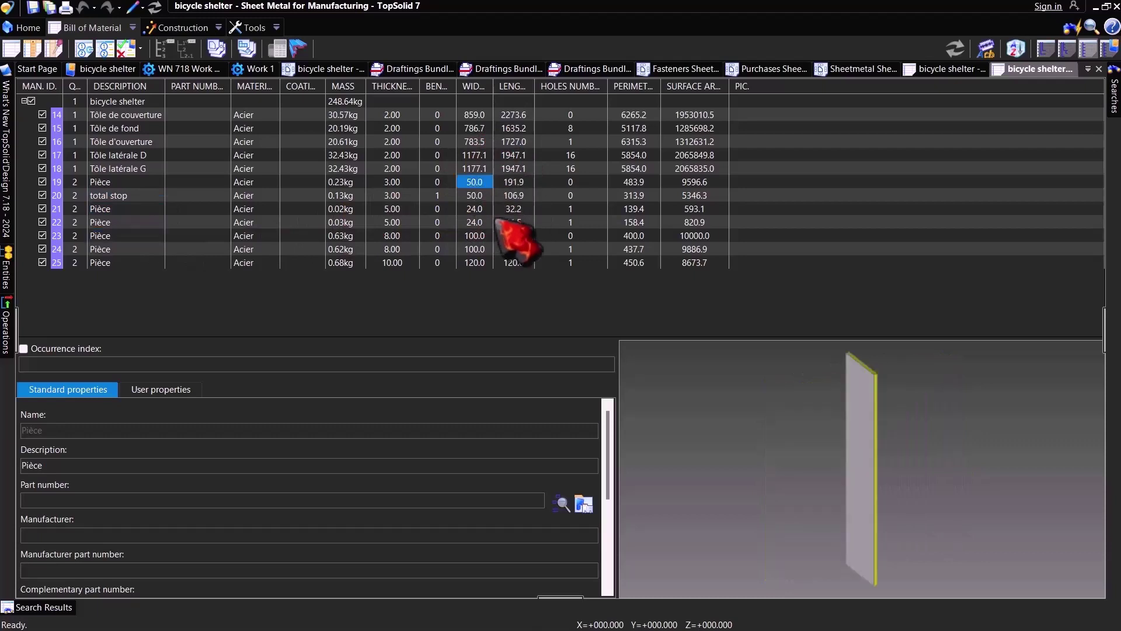
click(499, 222)
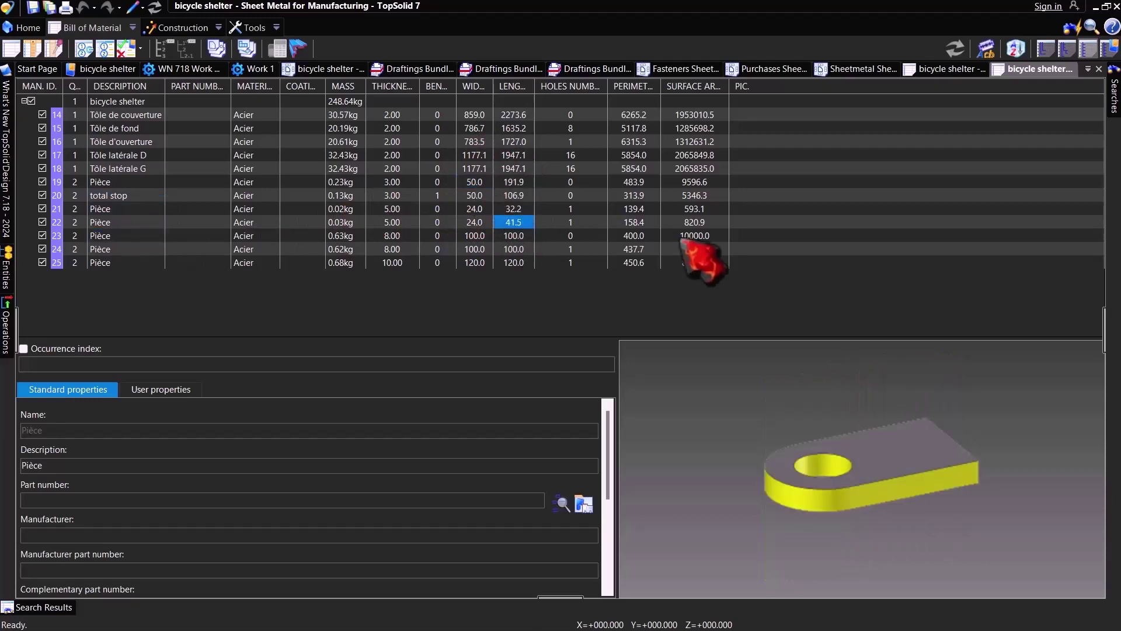
click(694, 223)
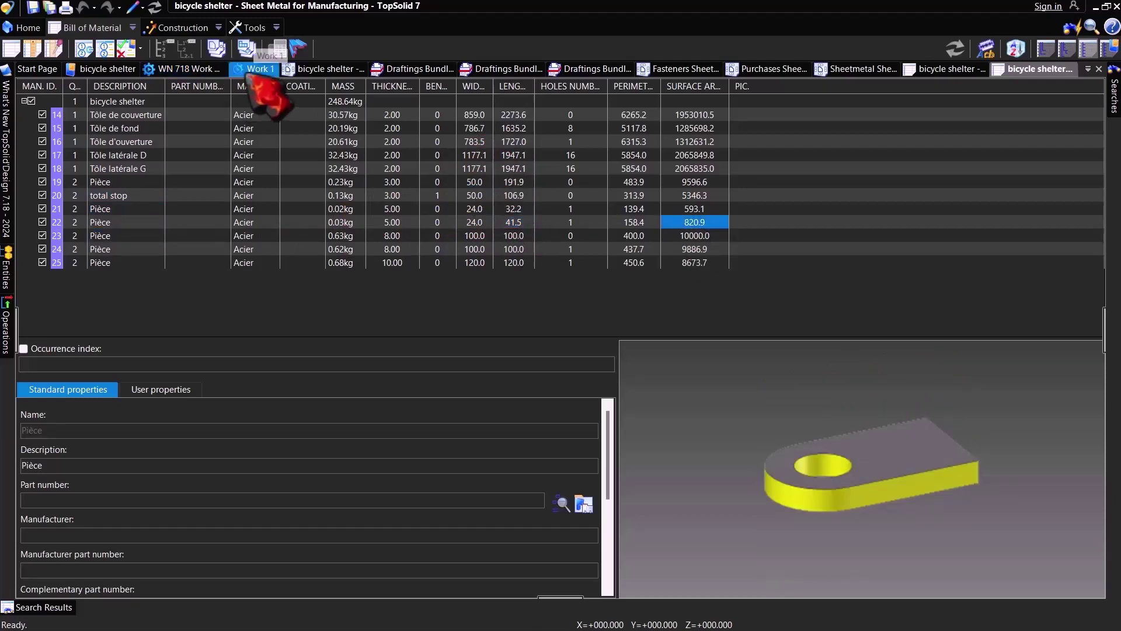
click(242, 141)
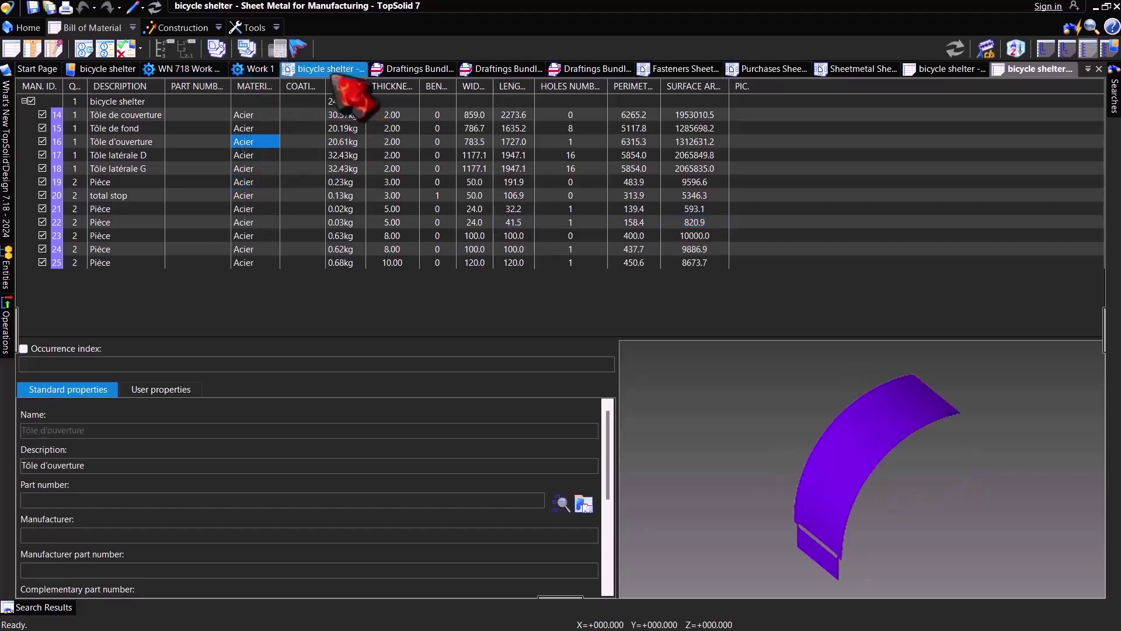
click(257, 69)
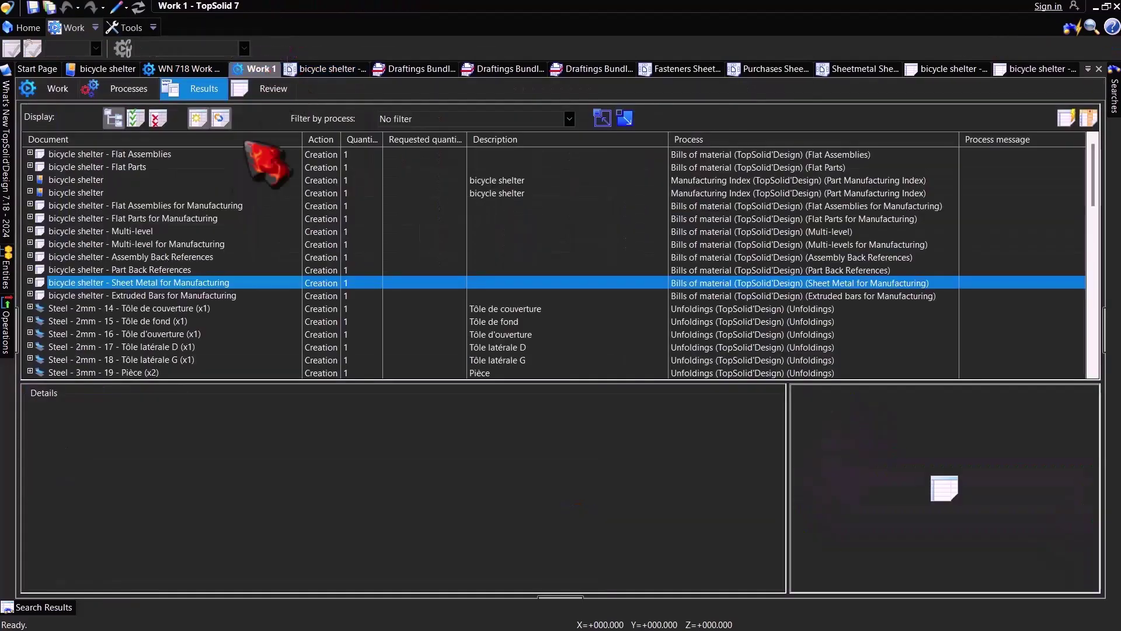
Step: Open the Steel - 2mm - 16 - Tôle d'ouverture unfolding document
click(157, 309)
key(Down)
key(Down)
key(Down)
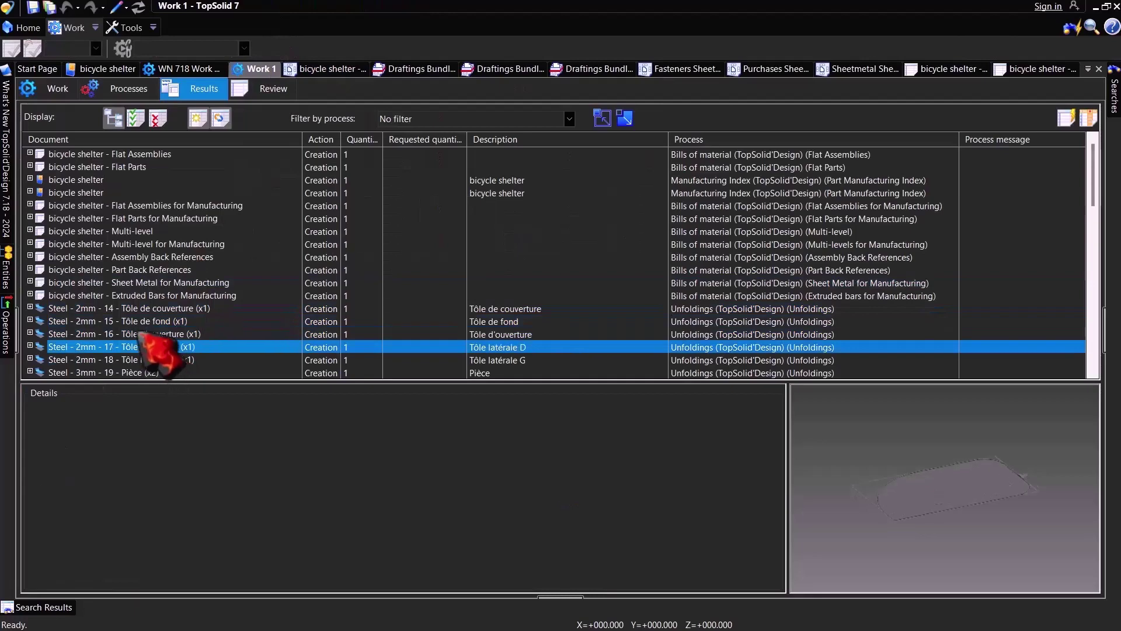
key(Up)
right_click(141, 331)
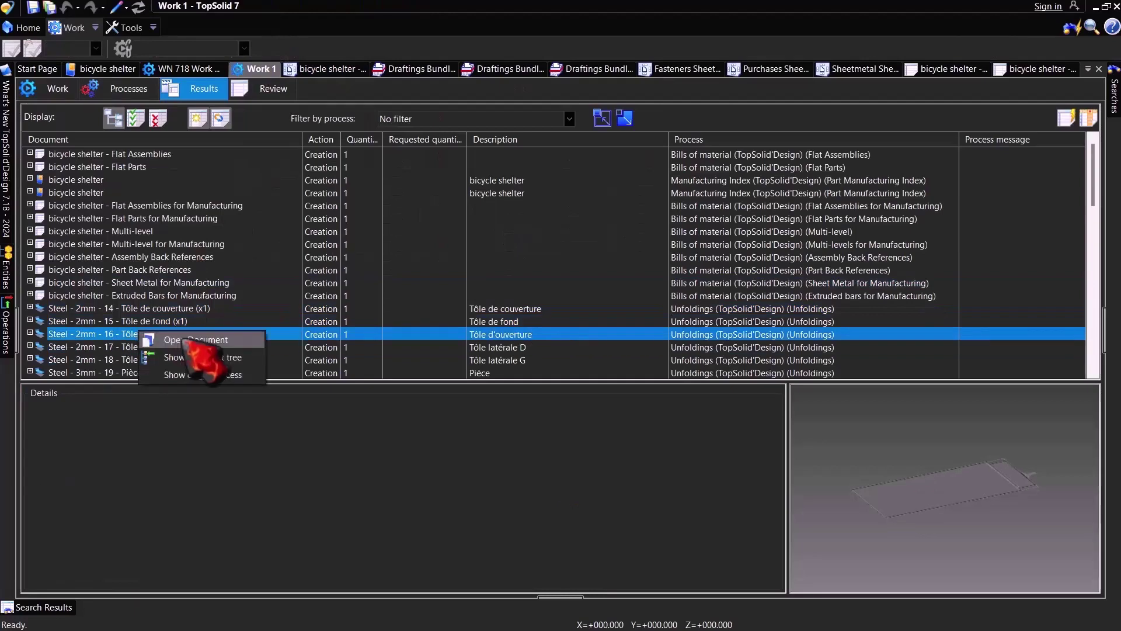
click(153, 339)
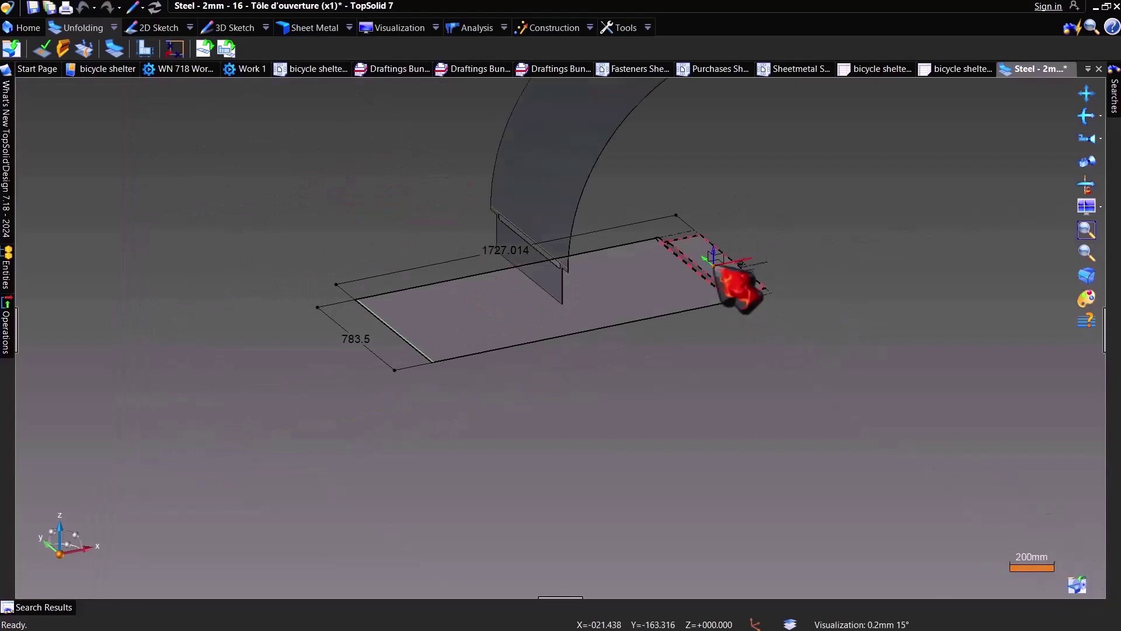
Step: Orbit the 3D view to inspect the flat blank and bent sheet, then return to Work 1
middle_drag(738, 287, 643, 281)
middle_drag(650, 376, 612, 266)
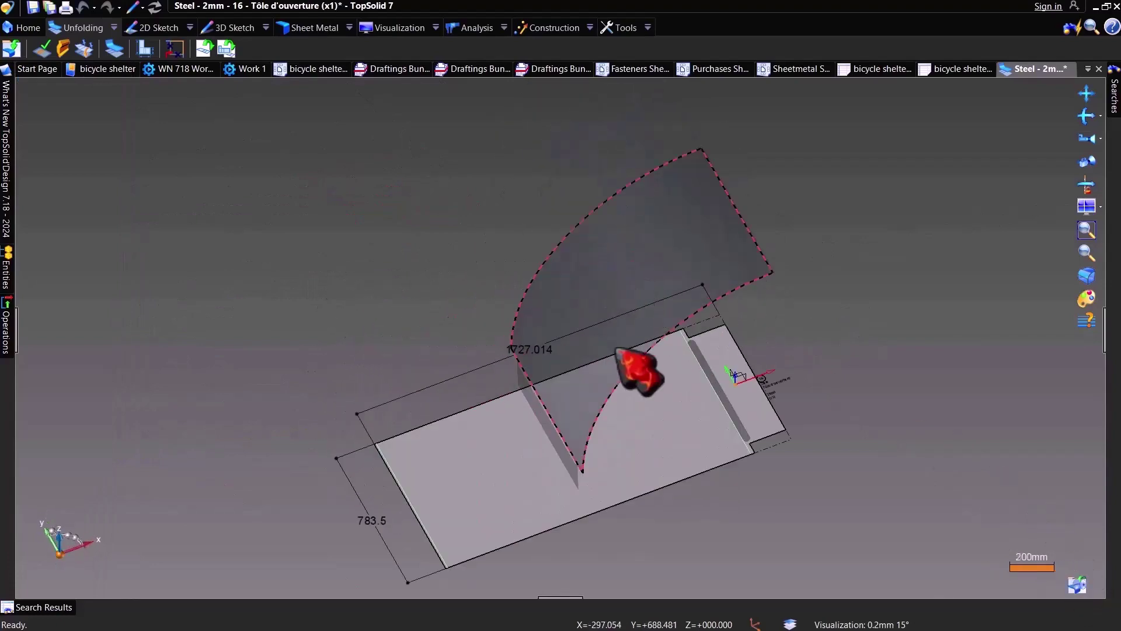
scroll(611, 266, down, 3)
mouse_move(671, 480)
middle_down()
mouse_move(691, 393)
mouse_move(721, 405)
middle_up()
click(248, 69)
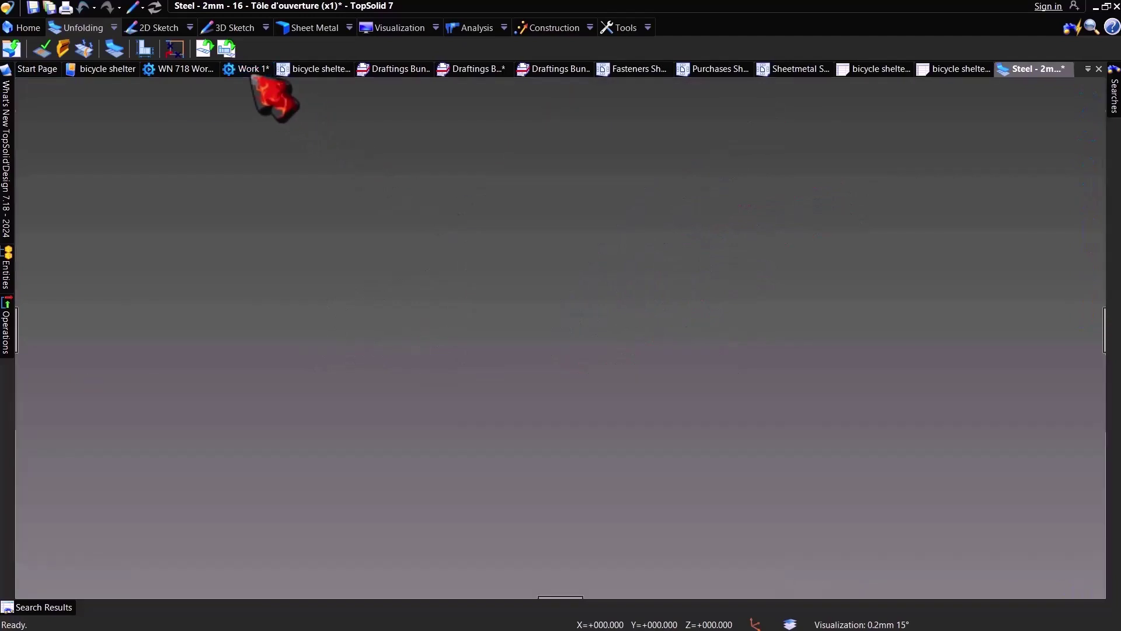
Step: Open the Draftings Bundle for Extruded Bars A4 Landscape (Auto) from the Results list
scroll(190, 330, down, 4)
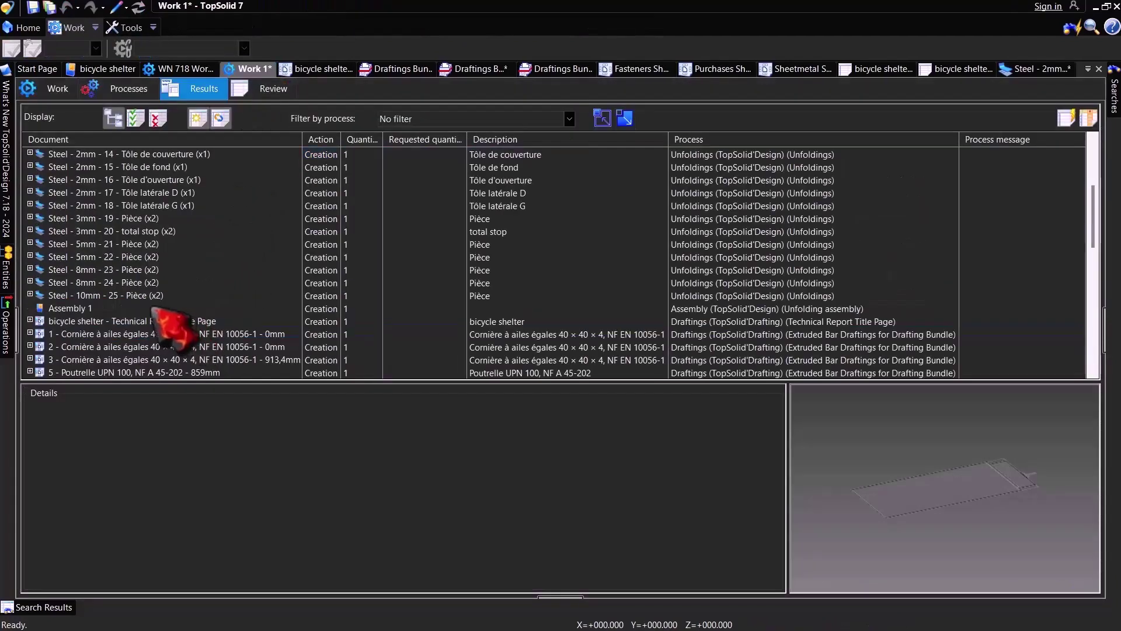
click(120, 321)
scroll(136, 359, down, 4)
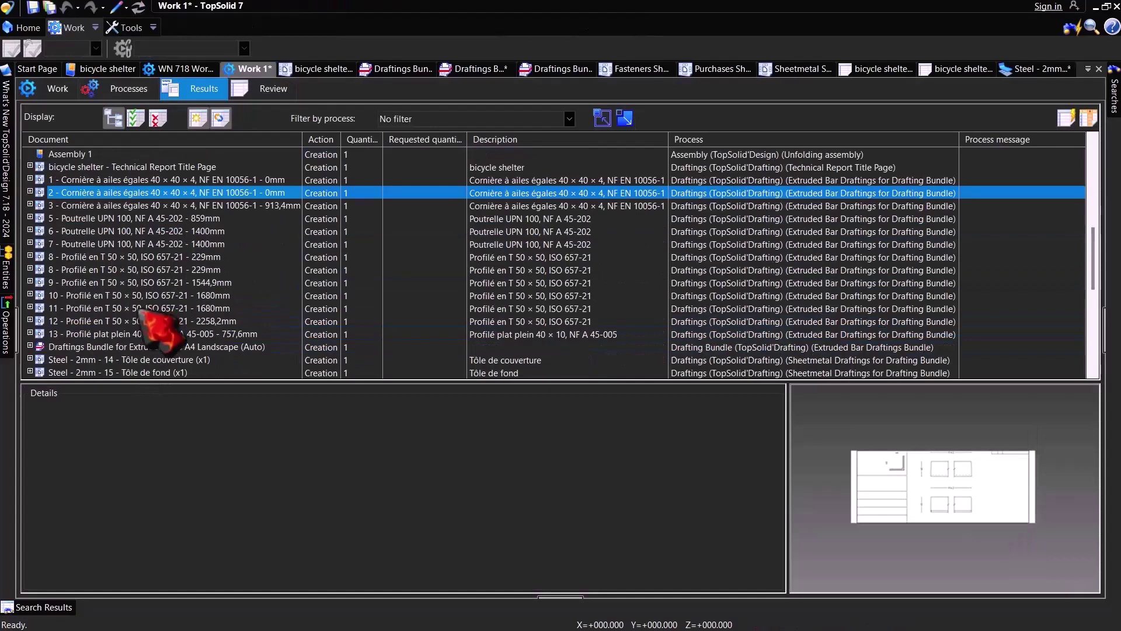
click(133, 347)
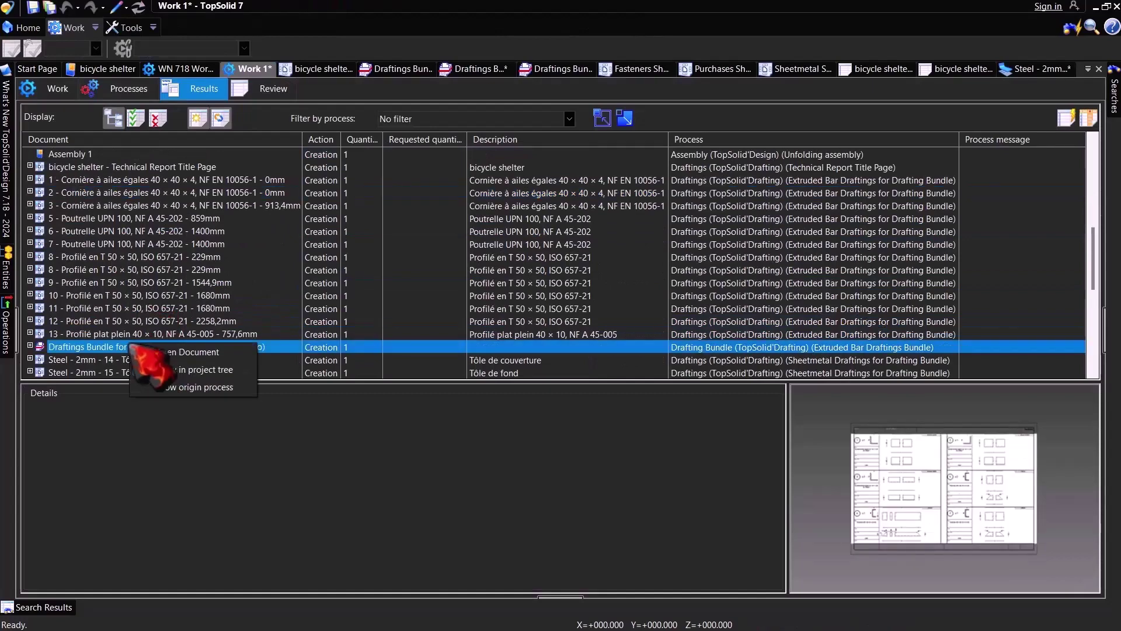
double_click(135, 348)
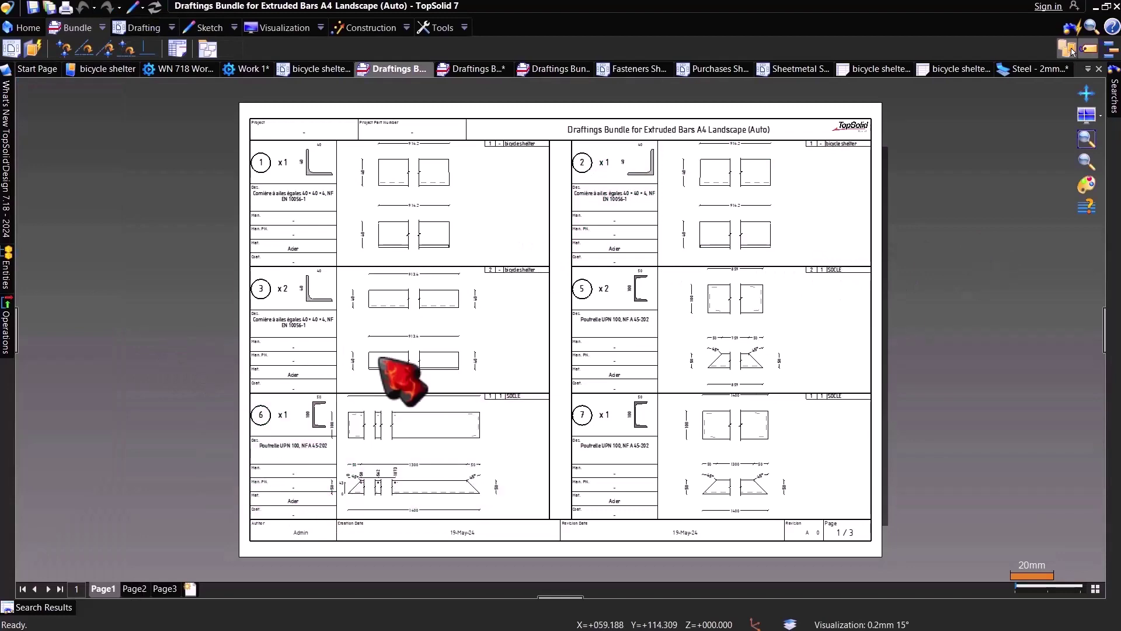
scroll(362, 351, up, 5)
scroll(350, 322, down, 2)
scroll(409, 281, down, 3)
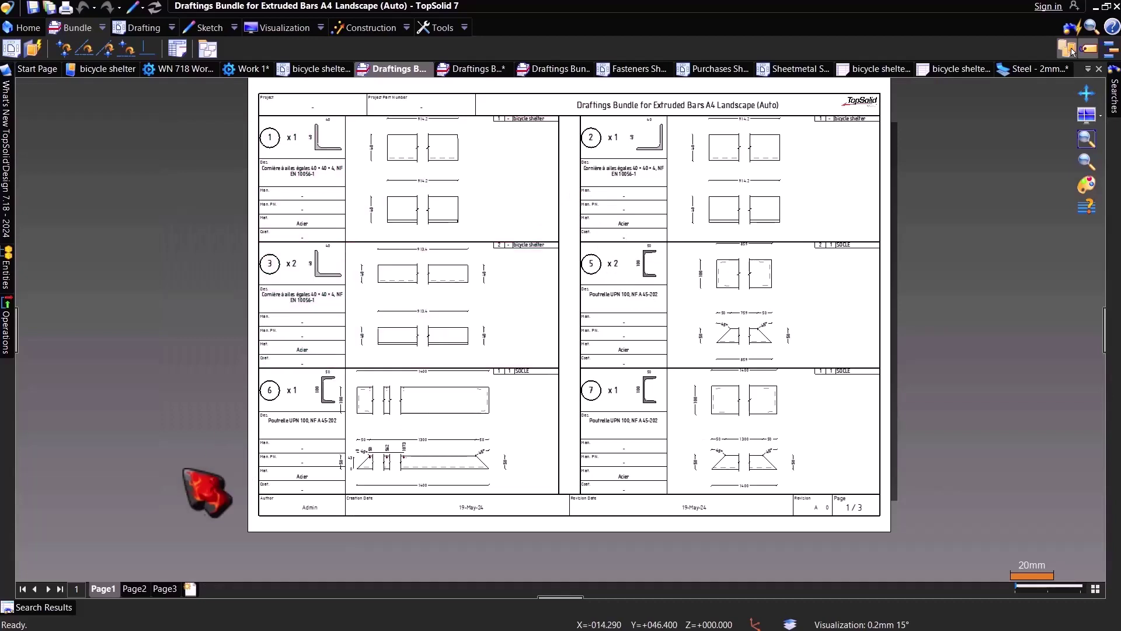
Step: Browse pages 2 and 3 of the bundle, settling on page 2
click(134, 589)
click(168, 588)
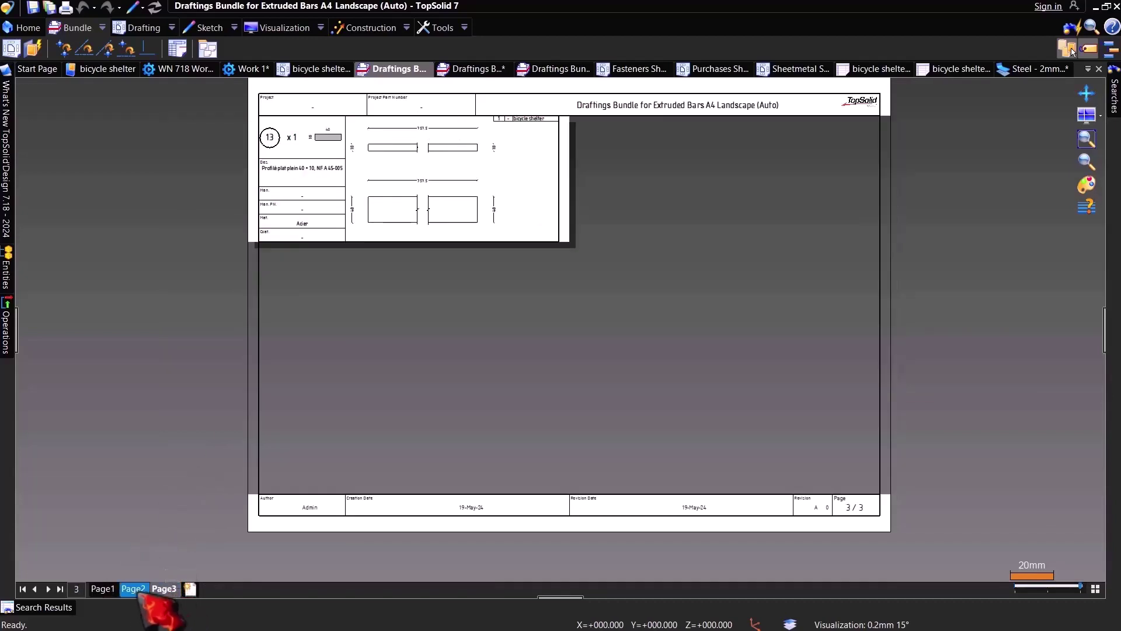
click(134, 588)
scroll(166, 460, up, 3)
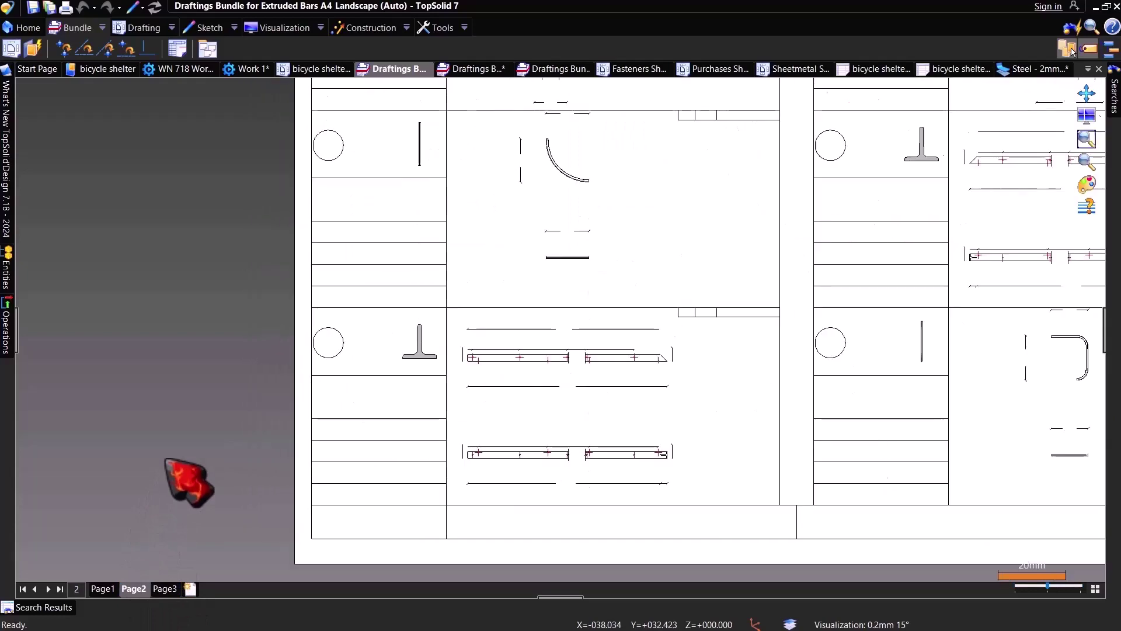
mouse_move(158, 461)
middle_down()
mouse_move(138, 453)
mouse_move(146, 436)
middle_up()
scroll(135, 454, down, 3)
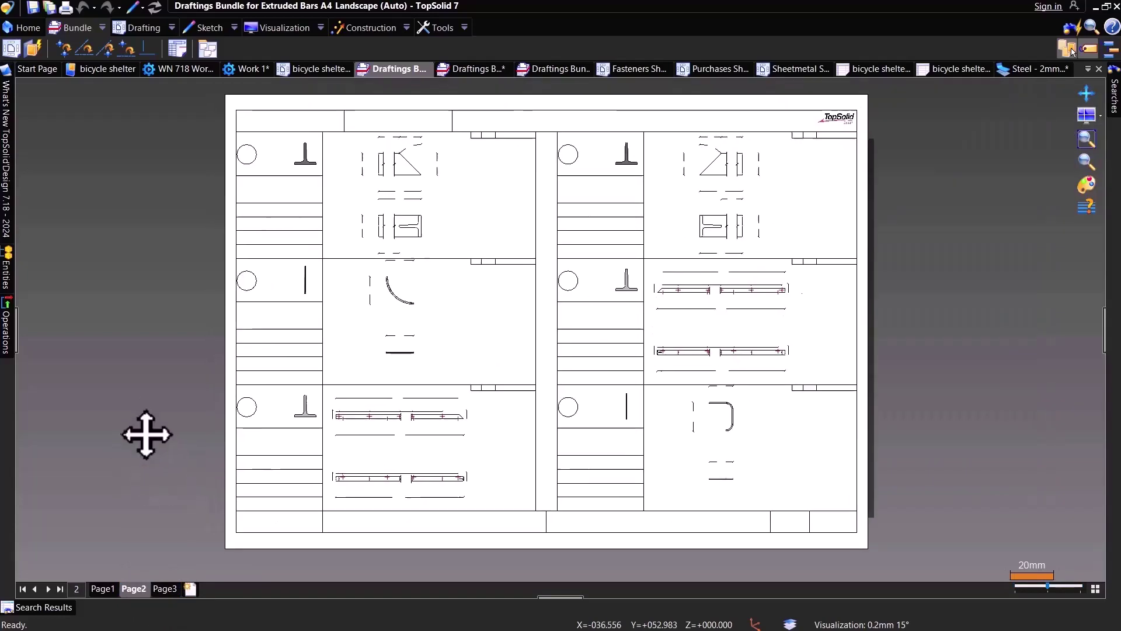